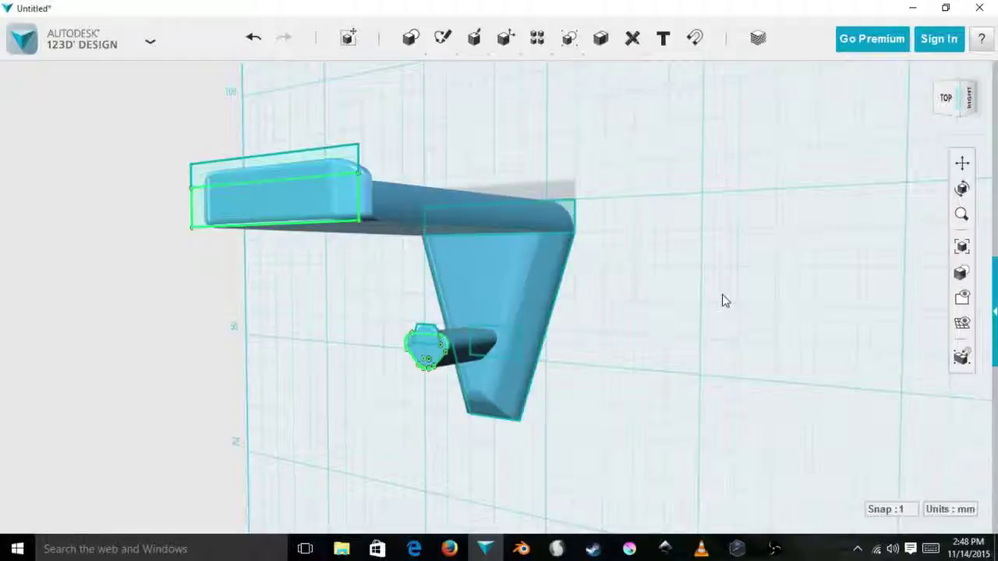
# Orbit the bracket to view it from the right, from an oblique left angle and from above
pyautogui.moveTo(723, 298); pyautogui.dragTo(684, 283, button='right')
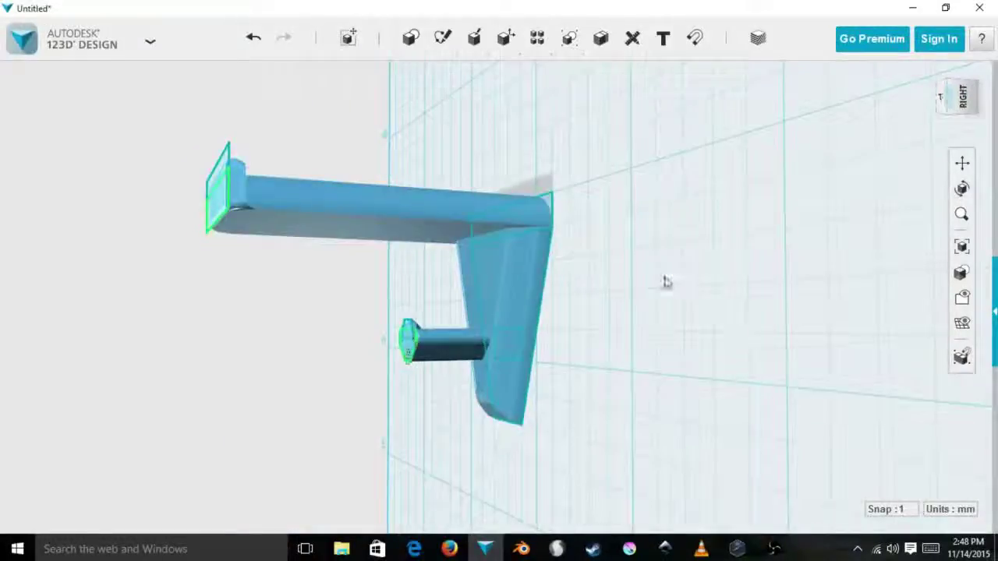
pyautogui.moveTo(600, 262); pyautogui.dragTo(777, 263, button='right')
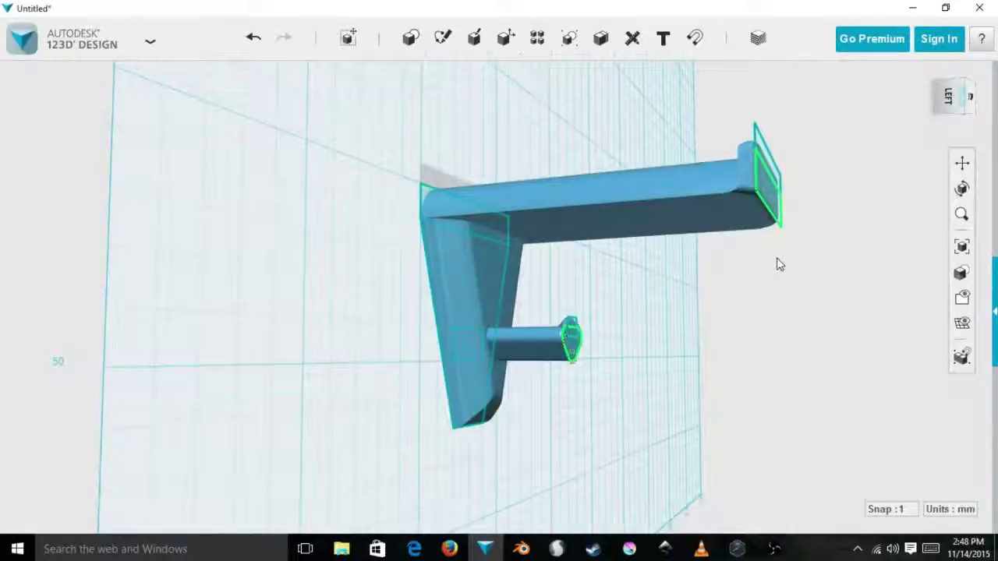
pyautogui.moveTo(777, 263); pyautogui.dragTo(758, 283, button='right')
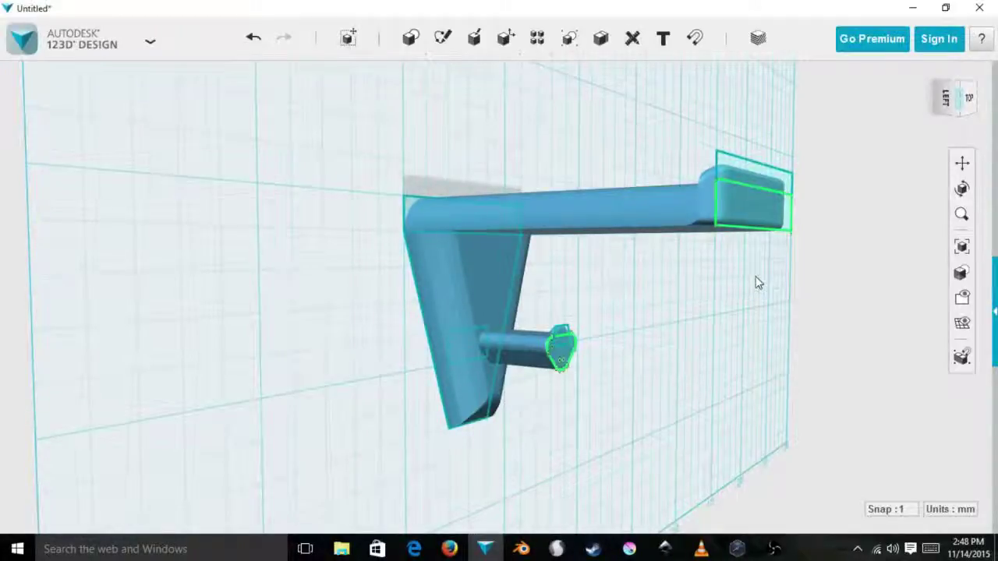
pyautogui.moveTo(325, 265); pyautogui.dragTo(598, 306, button='right')
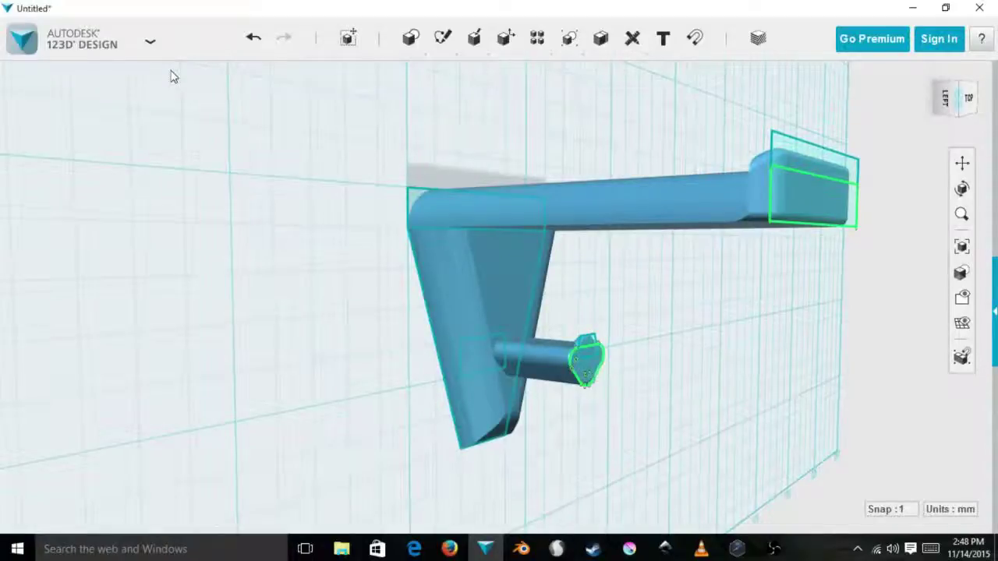
pyautogui.click(70, 43)
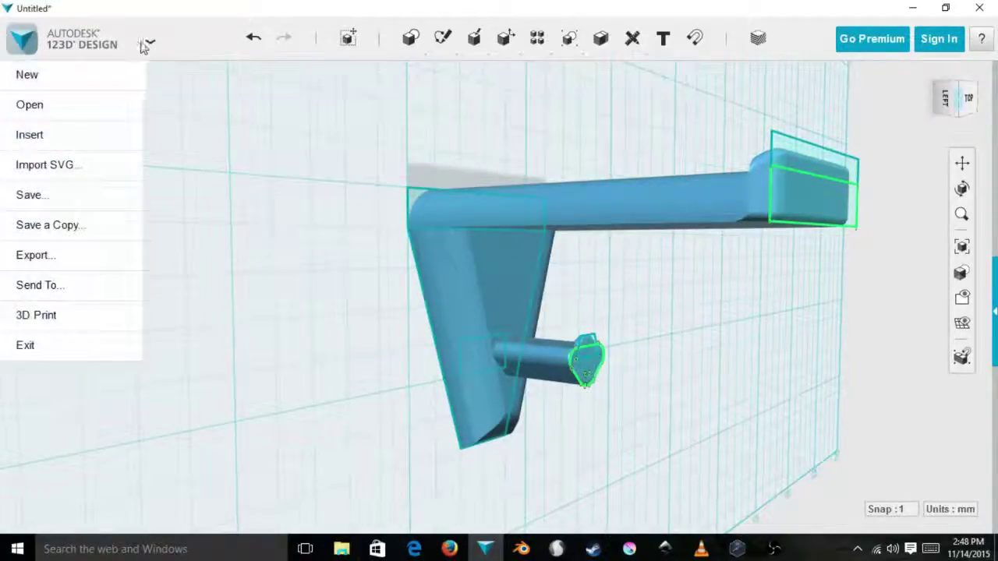
pyautogui.moveTo(93, 238)
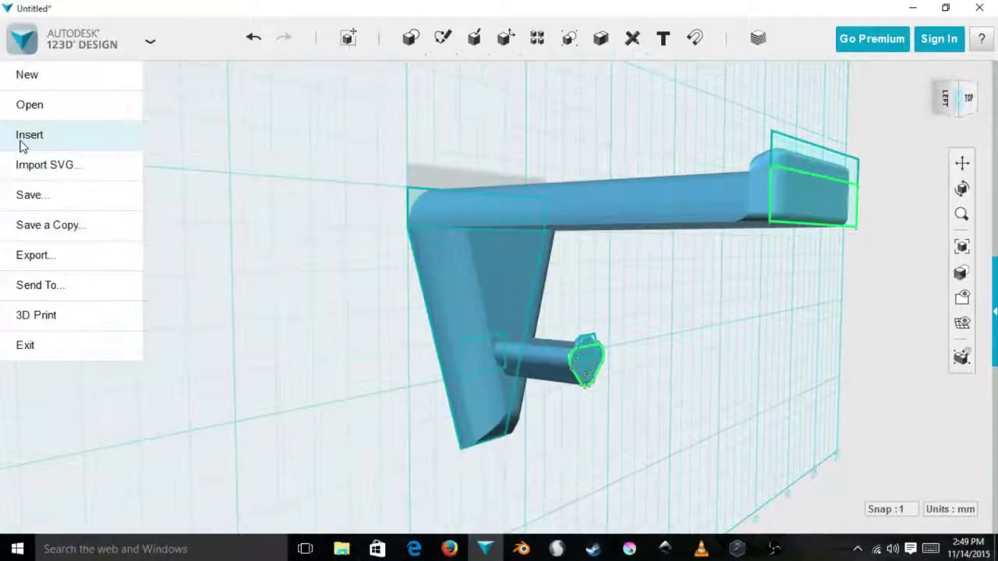
pyautogui.click(455, 364)
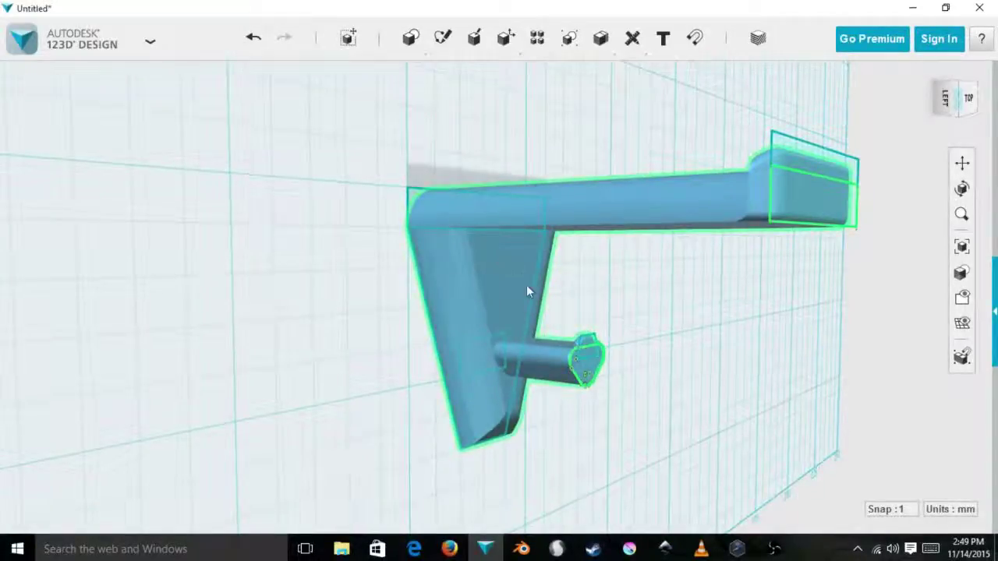
# Bring the bracket to a straight left-side view, centred on the model via the view cube
pyautogui.moveTo(648, 288); pyautogui.dragTo(660, 311, button='right')
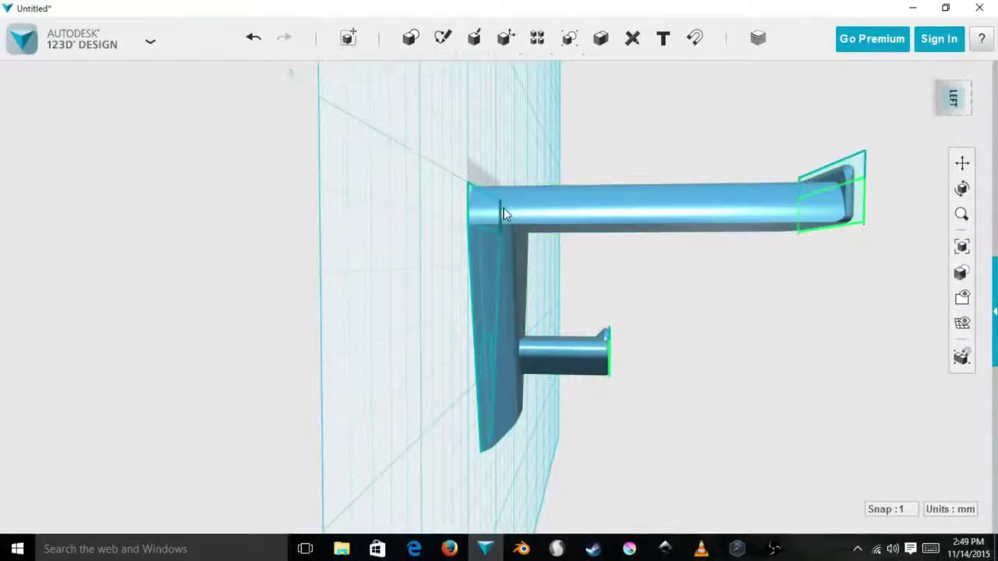
pyautogui.click(981, 38)
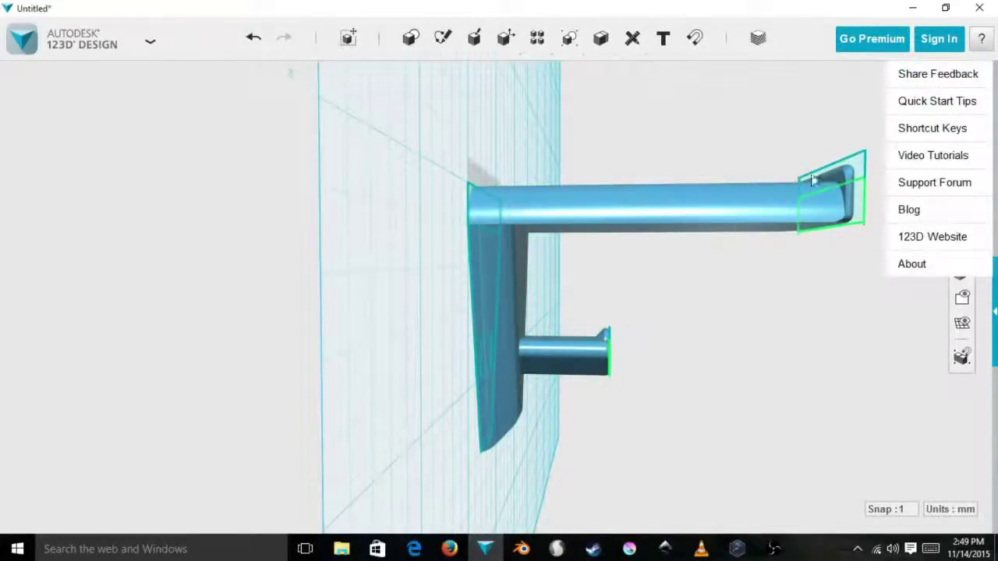
pyautogui.click(789, 138)
pyautogui.moveTo(984, 94)
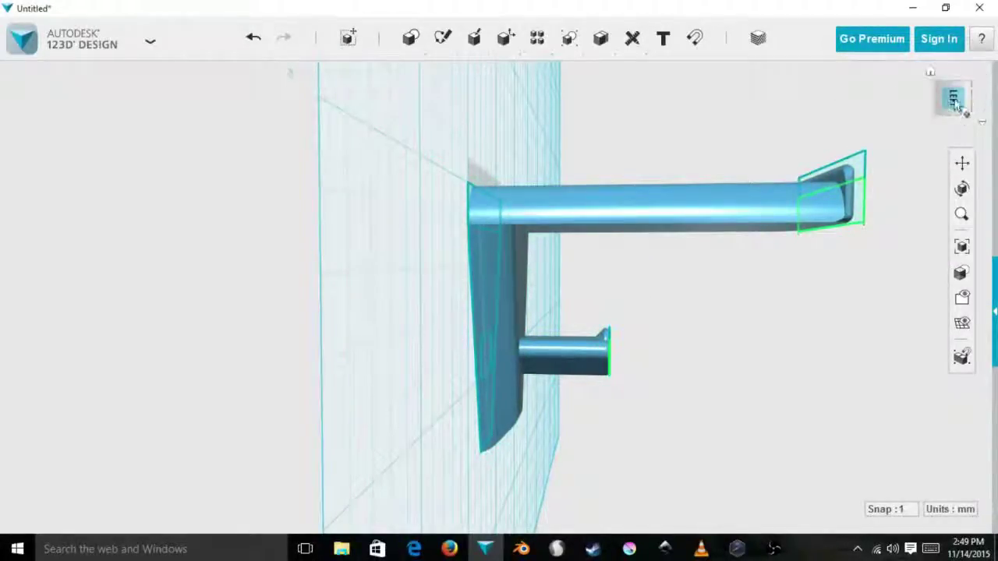
pyautogui.click(984, 93)
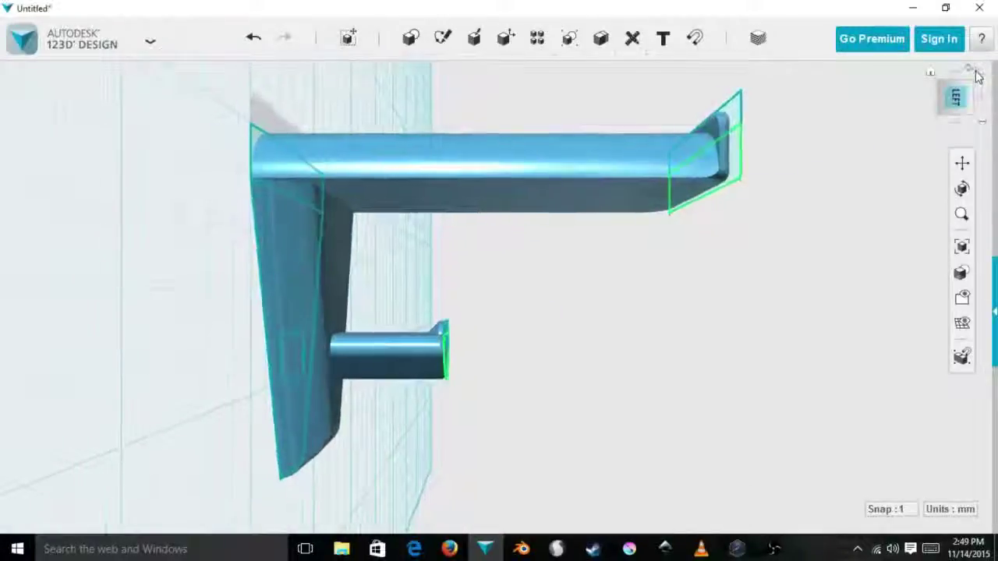
# Orbit the bracket through elevated, low and top-down views, zooming out and recentring it
pyautogui.moveTo(978, 75); pyautogui.dragTo(732, 243)
pyautogui.moveTo(731, 243); pyautogui.dragTo(702, 215, button='right')
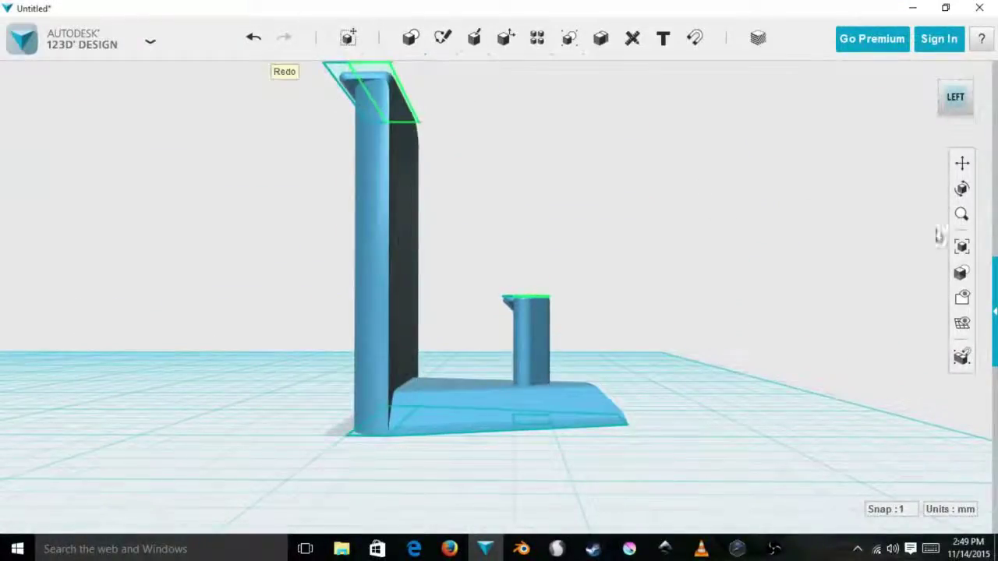
pyautogui.scroll(-2, 818, 211)
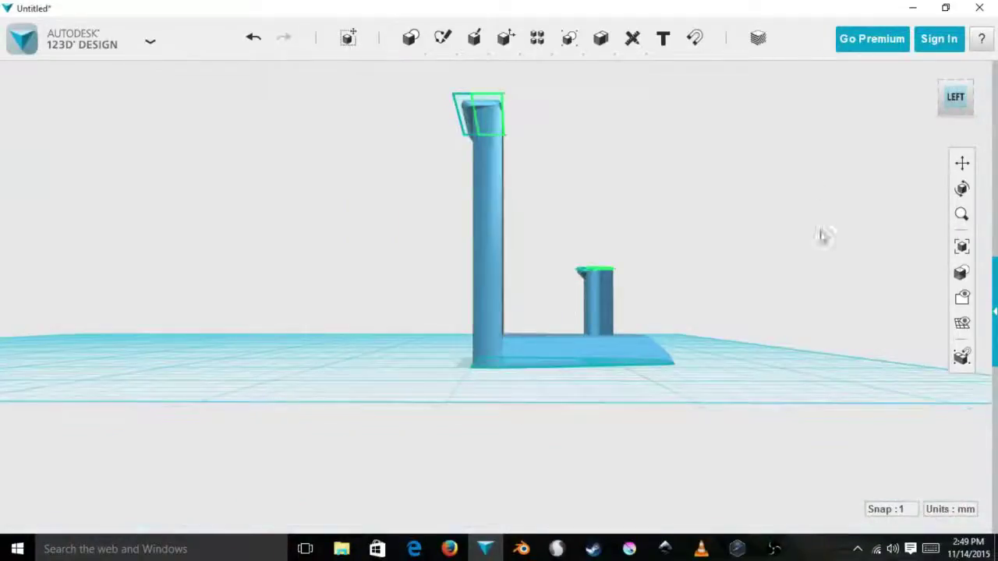
pyautogui.moveTo(821, 234); pyautogui.dragTo(723, 319, button='middle')
pyautogui.moveTo(722, 319); pyautogui.dragTo(701, 413, button='right')
pyautogui.moveTo(557, 290); pyautogui.dragTo(688, 122, button='right')
pyautogui.moveTo(628, 387); pyautogui.dragTo(650, 312, button='right')
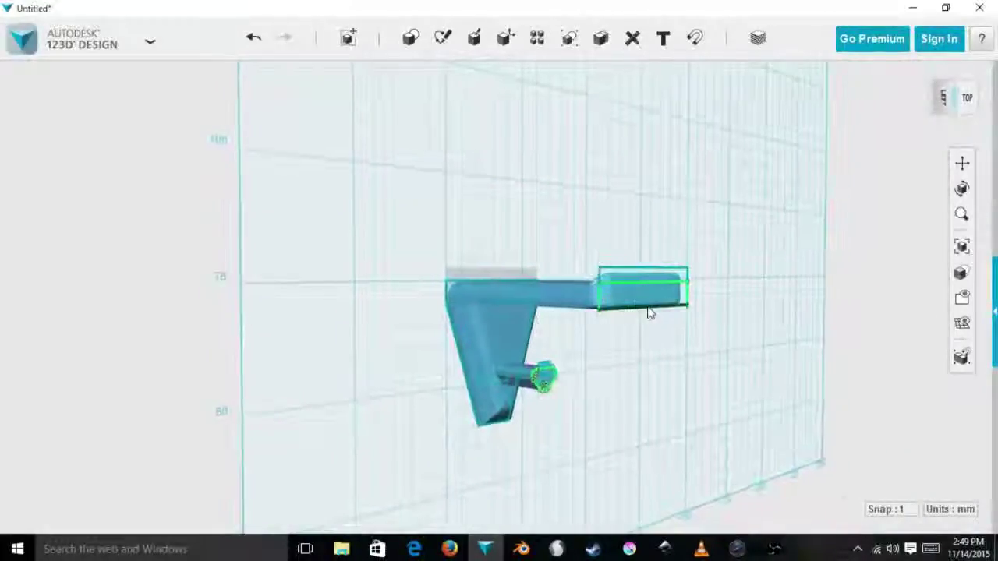
# Export the bracket through Export > STL as 'head phone mount' on the Desktop
pyautogui.click(150, 35)
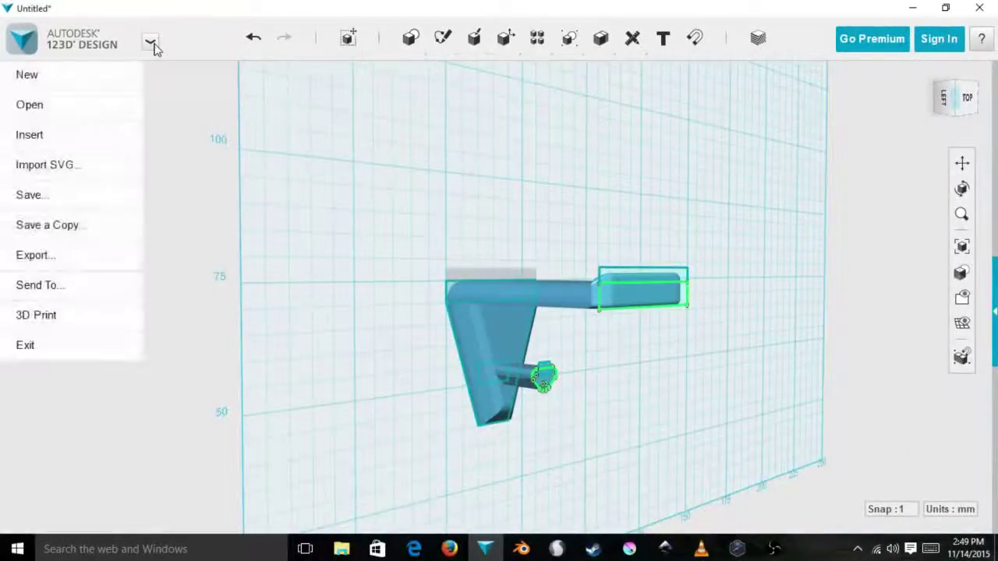
pyautogui.moveTo(91, 209)
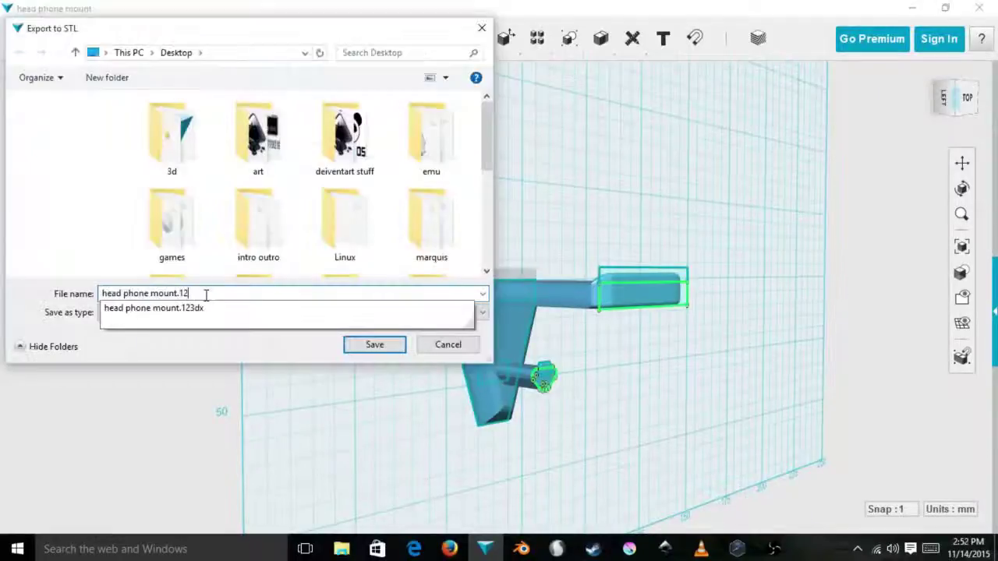
pyautogui.press('BackSpace')
pyautogui.press('BackSpace')
pyautogui.press('BackSpace')
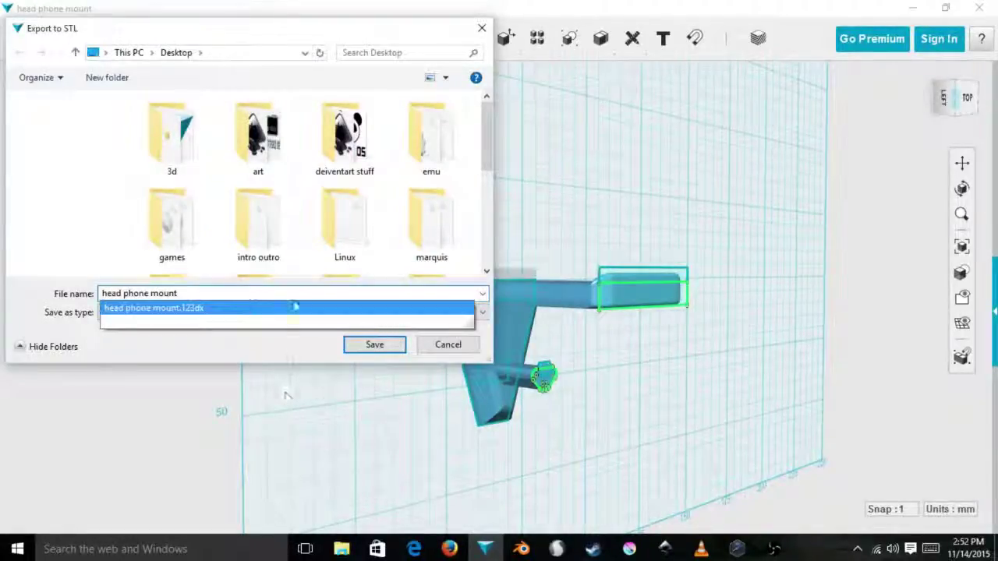
pyautogui.click(381, 346)
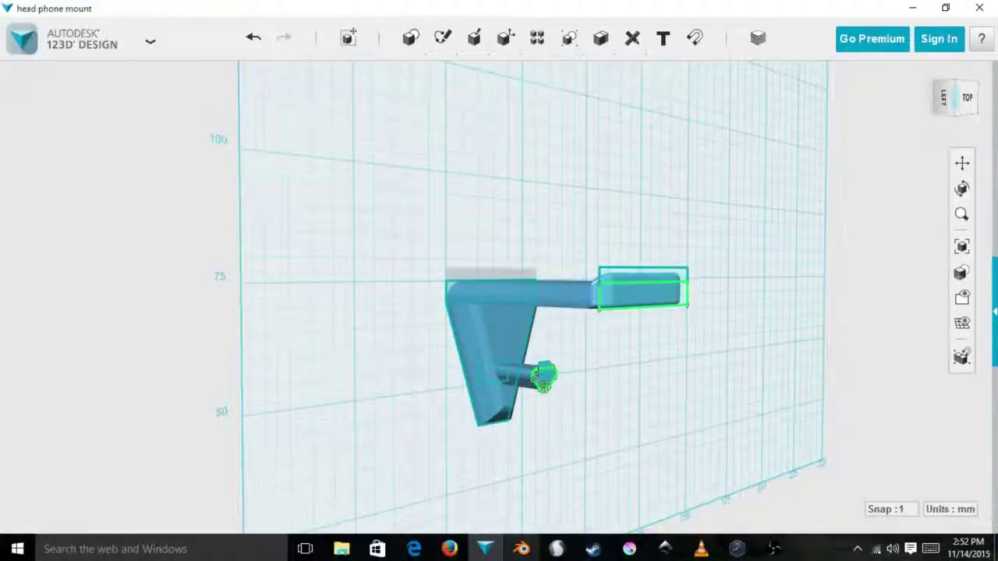
# Switch to Firefox and load shapeways.com in a new tab from the address-bar suggestion
pyautogui.click(449, 549)
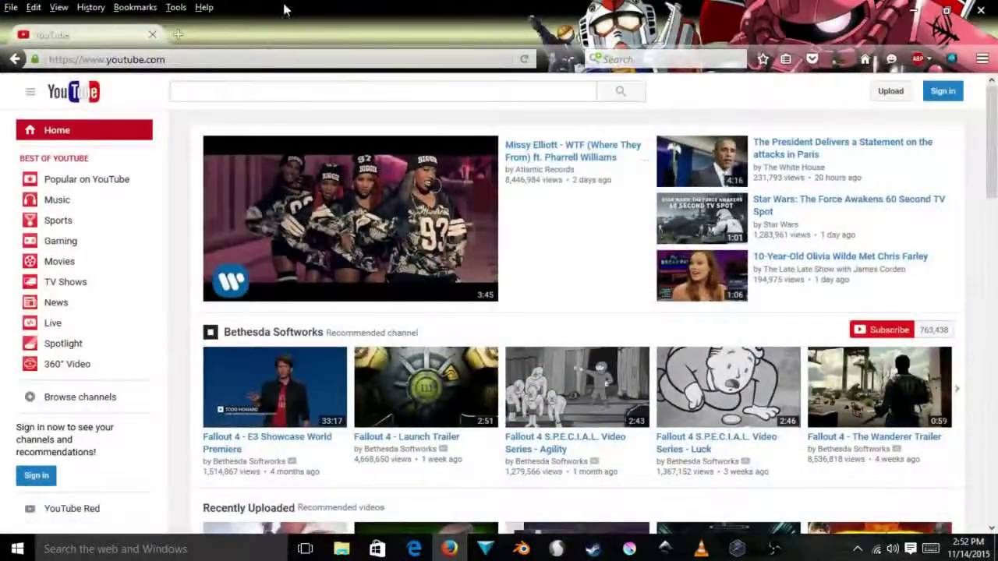
pyautogui.click(178, 35)
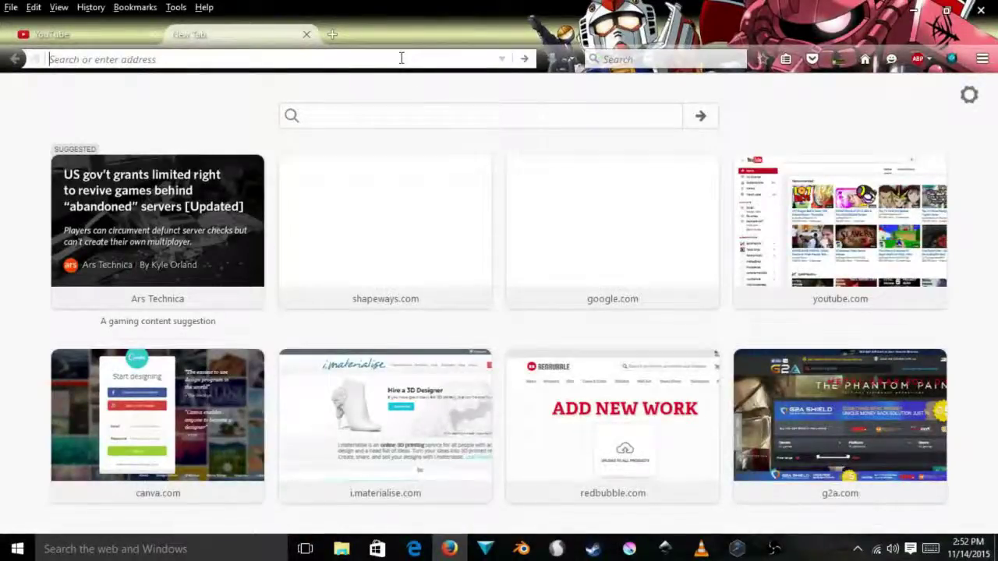
pyautogui.write('shapeways.com/')
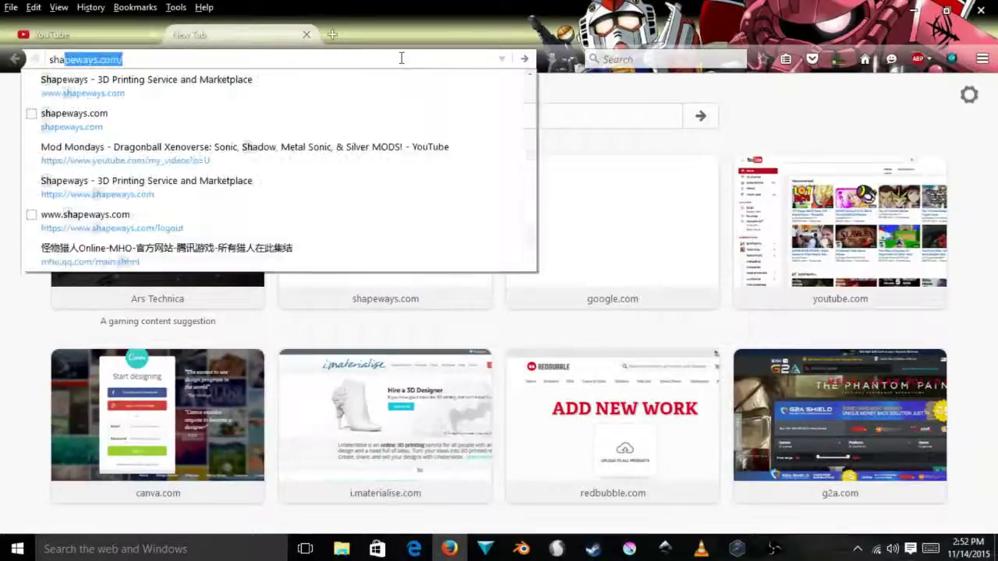
pyautogui.click(330, 82)
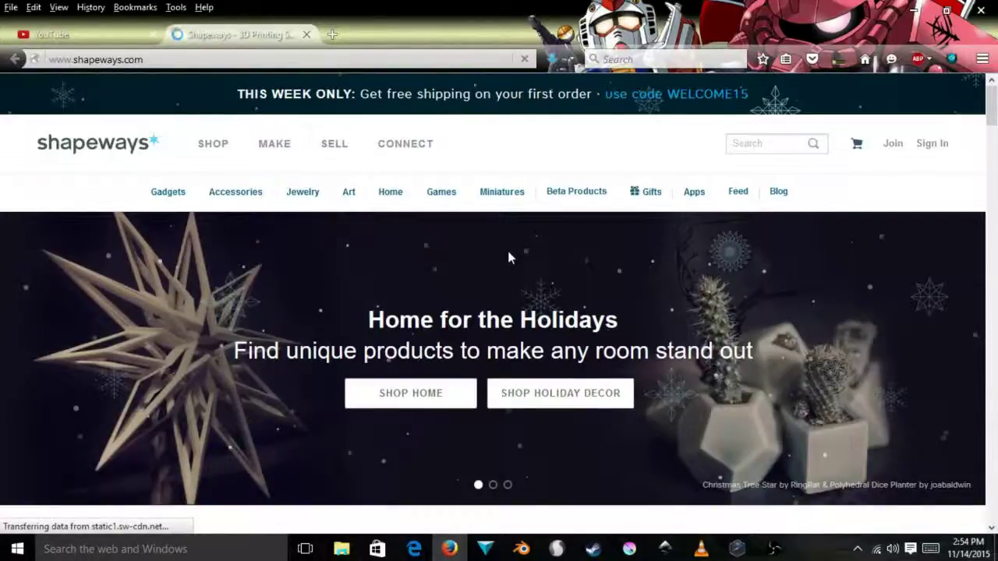
# Scroll the Shapeways homepage and upload head phone mount.stl with UPLOAD NOW
pyautogui.scroll(-5, 785, 101)
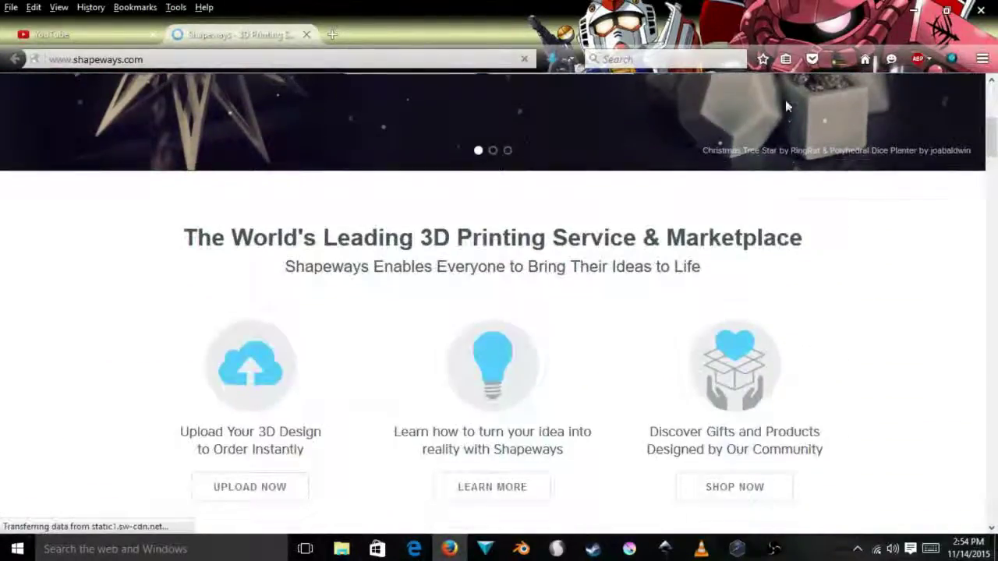
pyautogui.scroll(5, 785, 107)
pyautogui.scroll(-9, 99, 152)
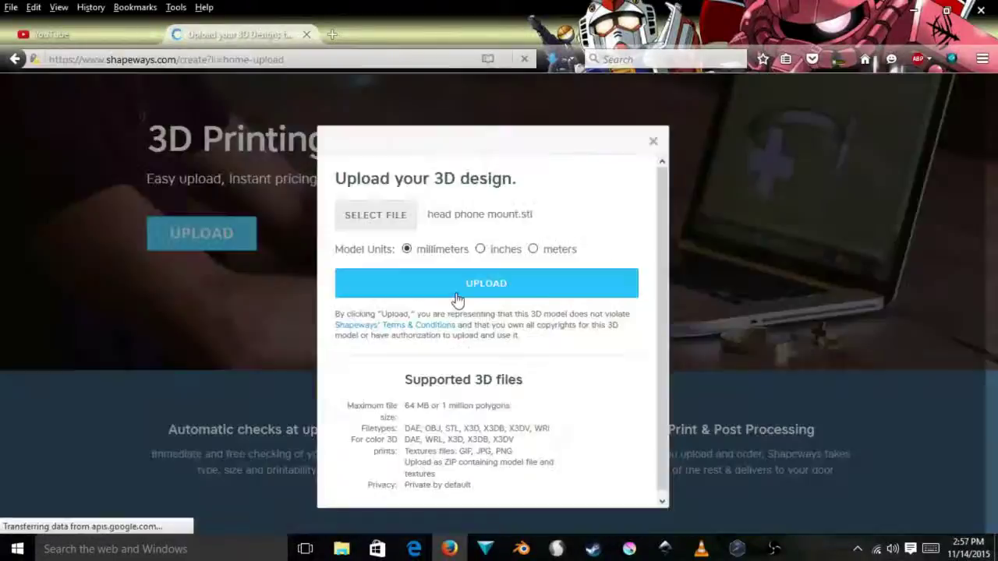
pyautogui.click(458, 296)
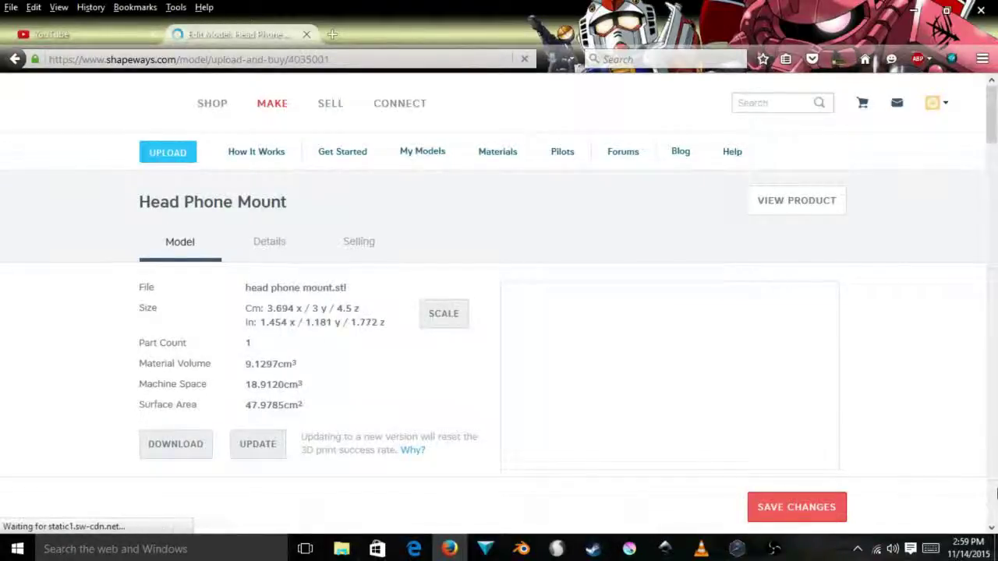
# Scroll through the Materials table to compare the mount's print prices across every material
pyautogui.scroll(-10, 940, 468)
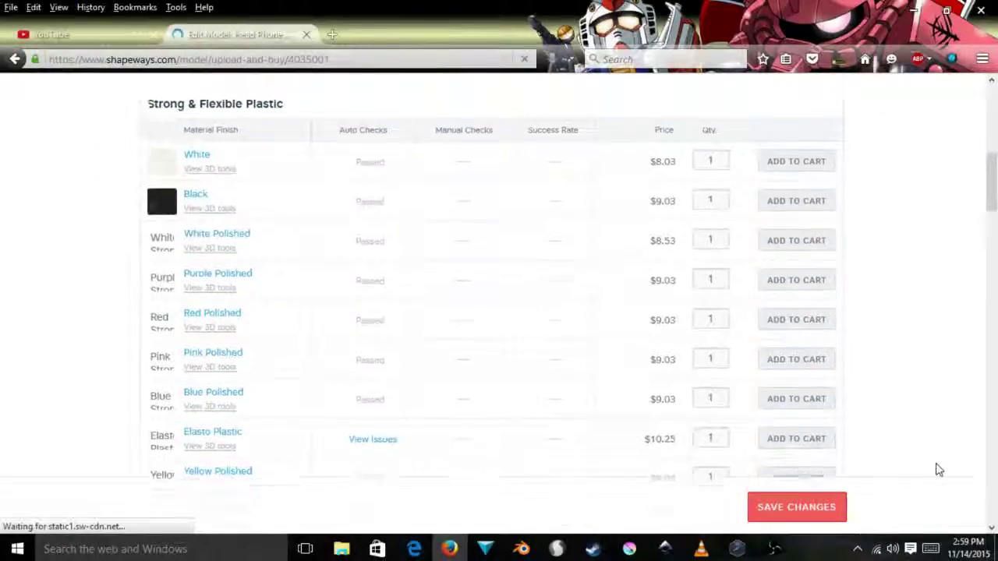
pyautogui.scroll(3, 940, 468)
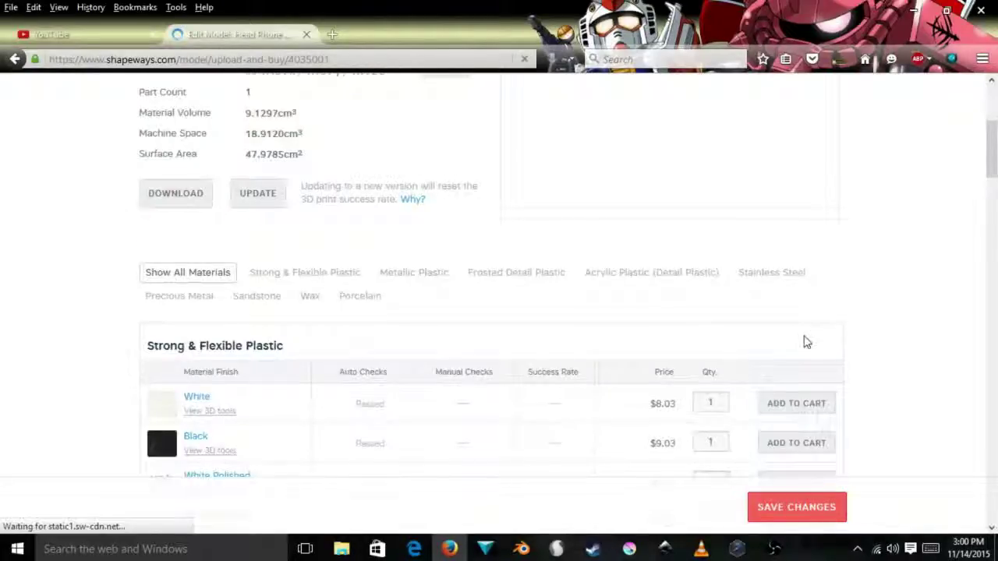
pyautogui.scroll(-11, 807, 343)
pyautogui.scroll(3, 777, 338)
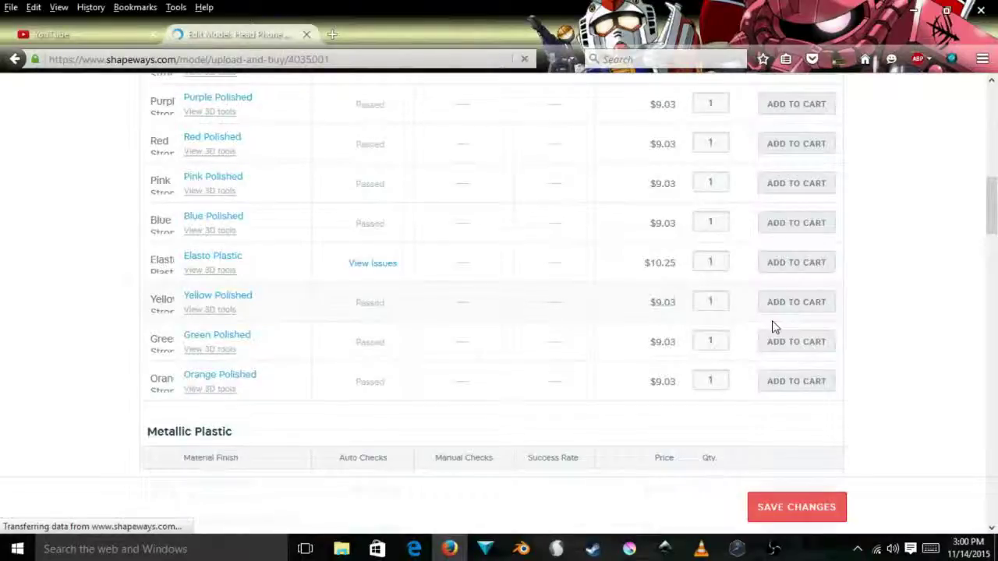
pyautogui.scroll(2, 774, 327)
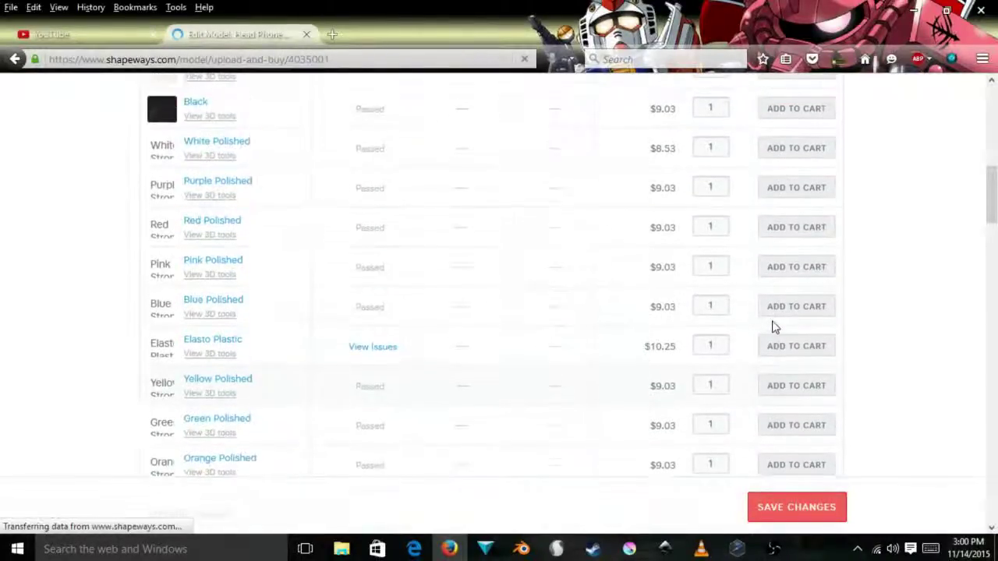
pyautogui.scroll(3, 774, 327)
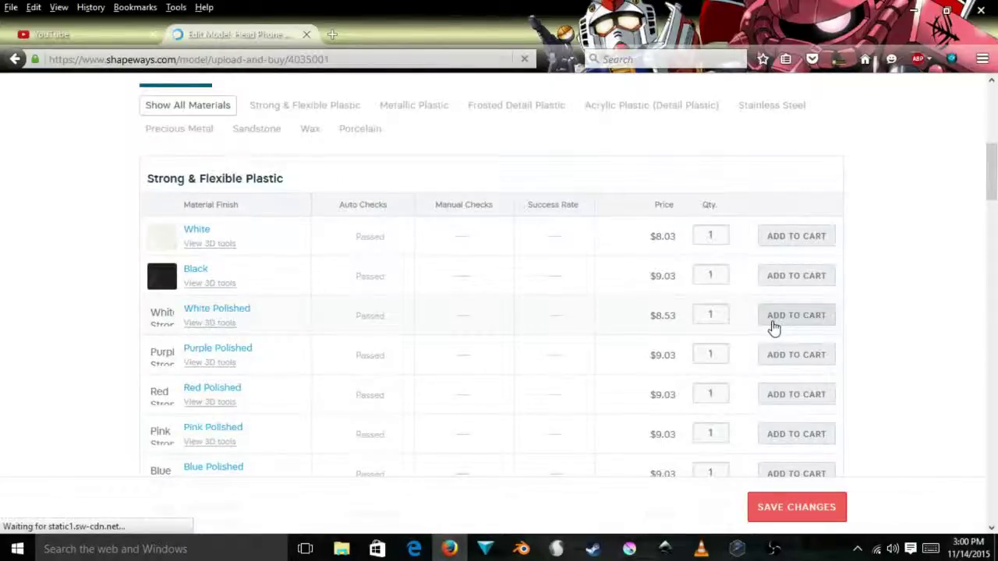
pyautogui.scroll(-3, 686, 217)
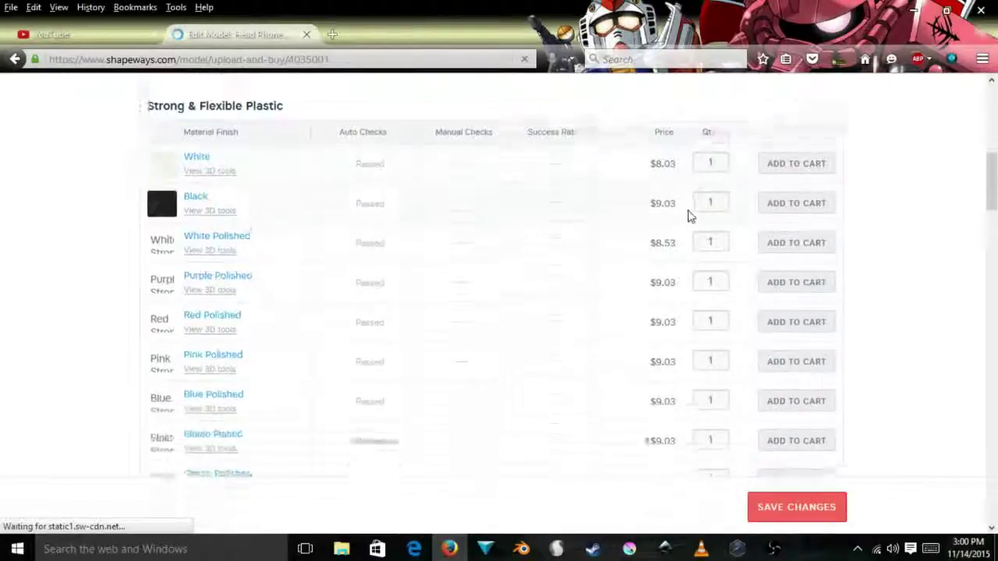
pyautogui.scroll(-20, 686, 195)
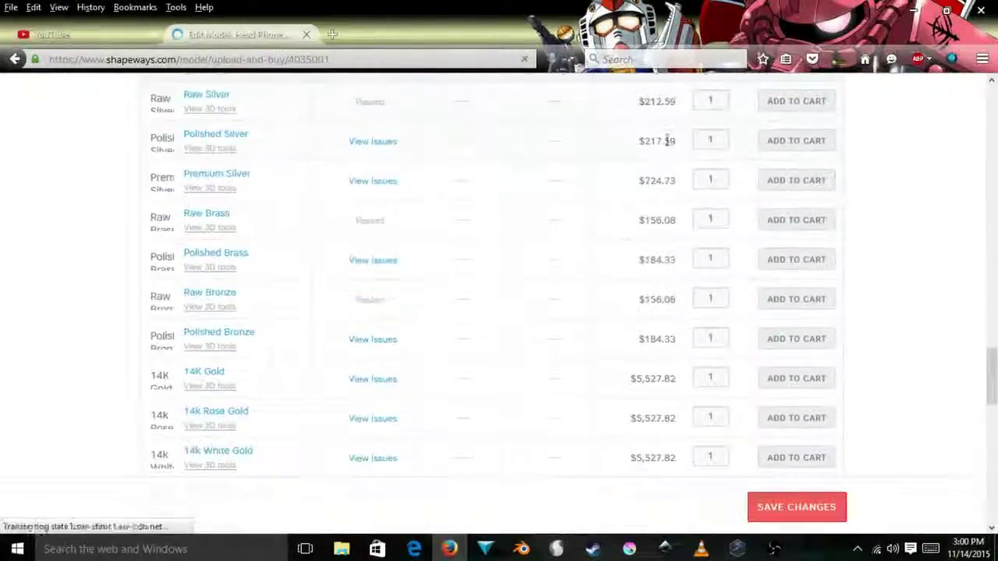
pyautogui.scroll(-4, 664, 187)
pyautogui.scroll(3, 663, 194)
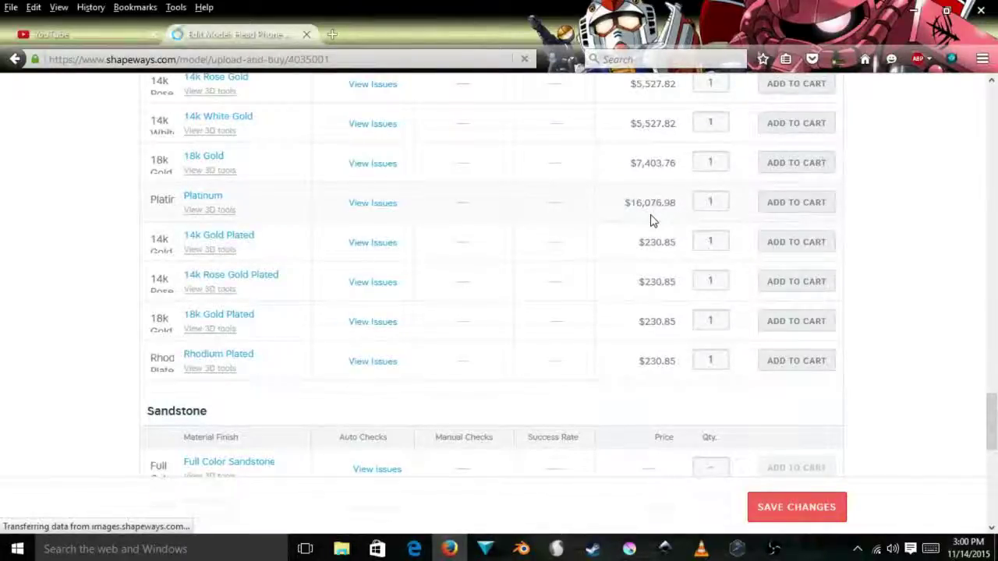
pyautogui.scroll(-7, 653, 220)
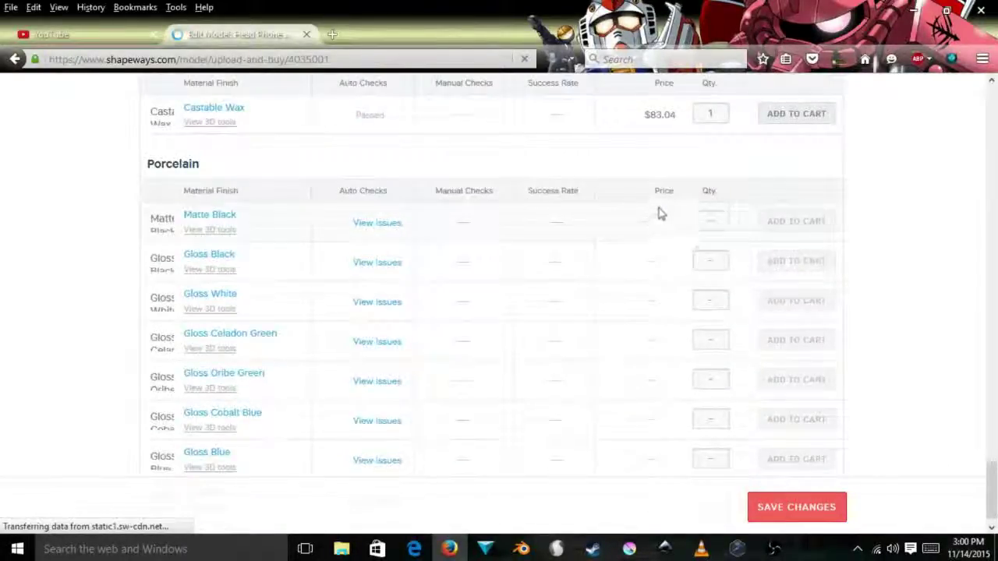
pyautogui.scroll(-1, 659, 214)
pyautogui.scroll(6, 661, 213)
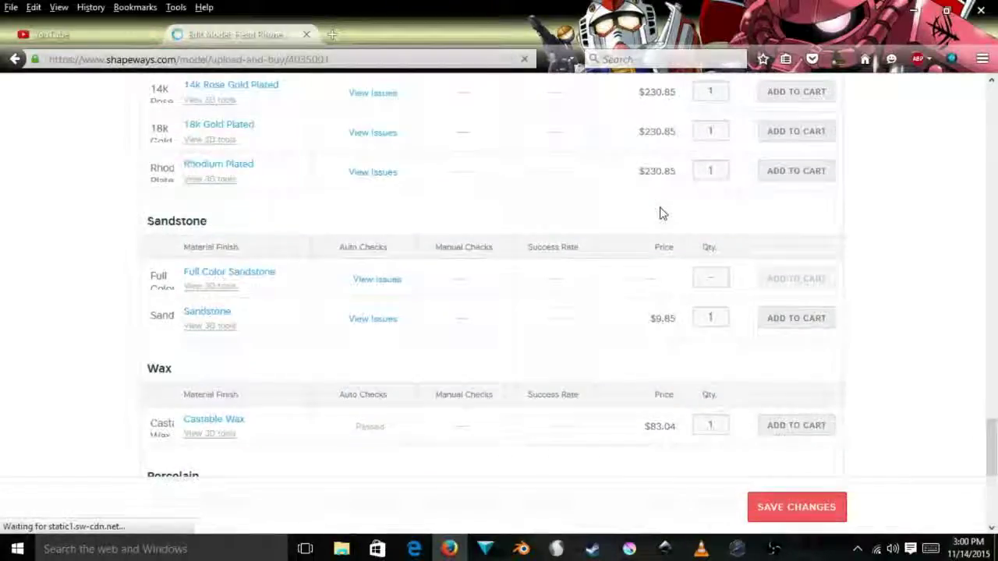
pyautogui.scroll(-5, 659, 213)
pyautogui.scroll(3, 660, 212)
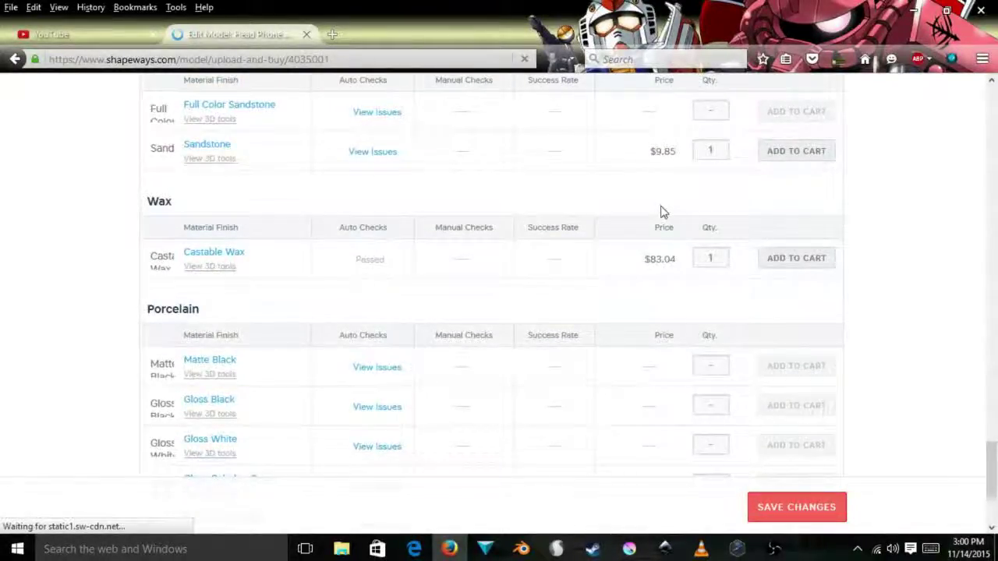
pyautogui.scroll(-4, 655, 218)
pyautogui.scroll(7, 611, 261)
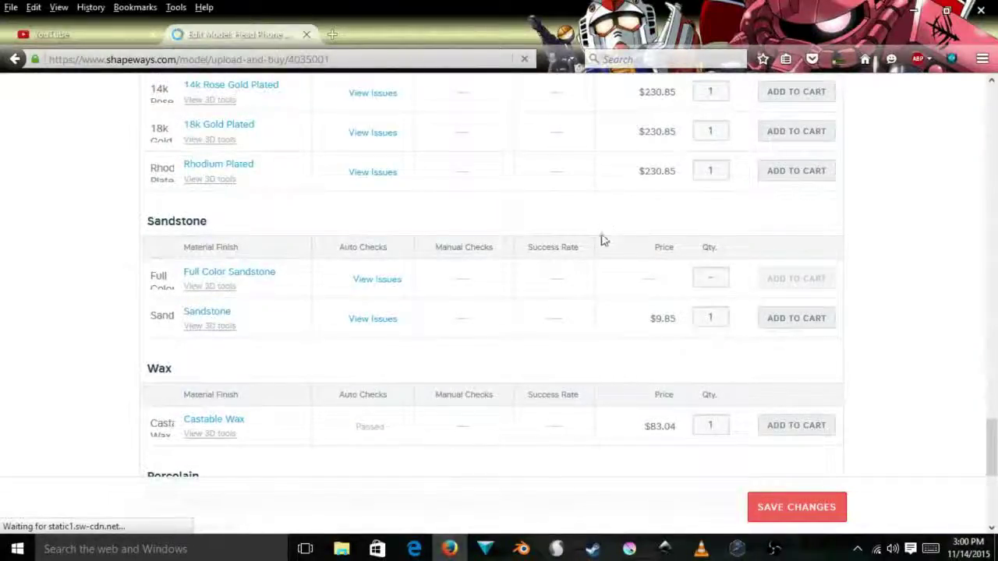
pyautogui.scroll(-4, 608, 250)
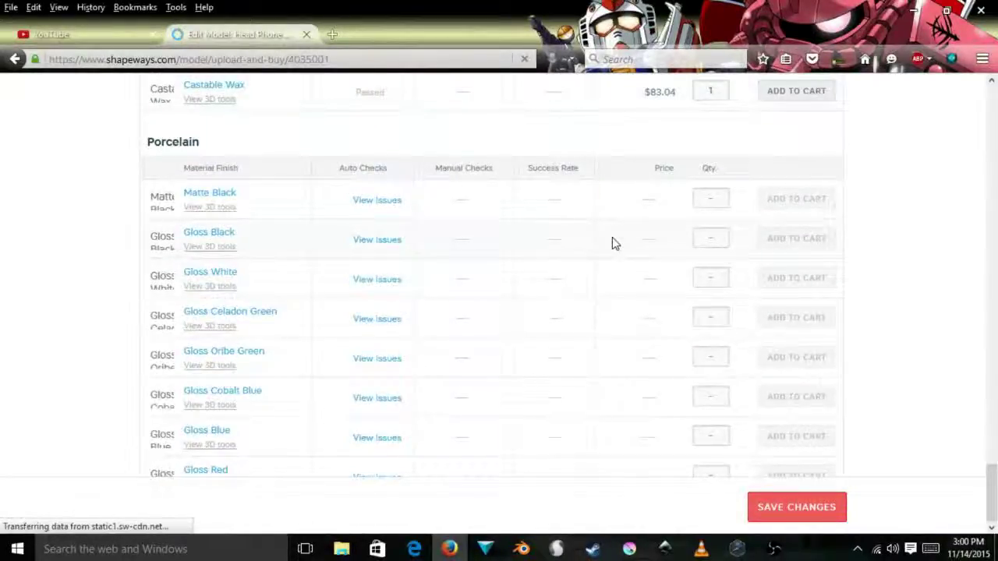
pyautogui.scroll(3, 612, 242)
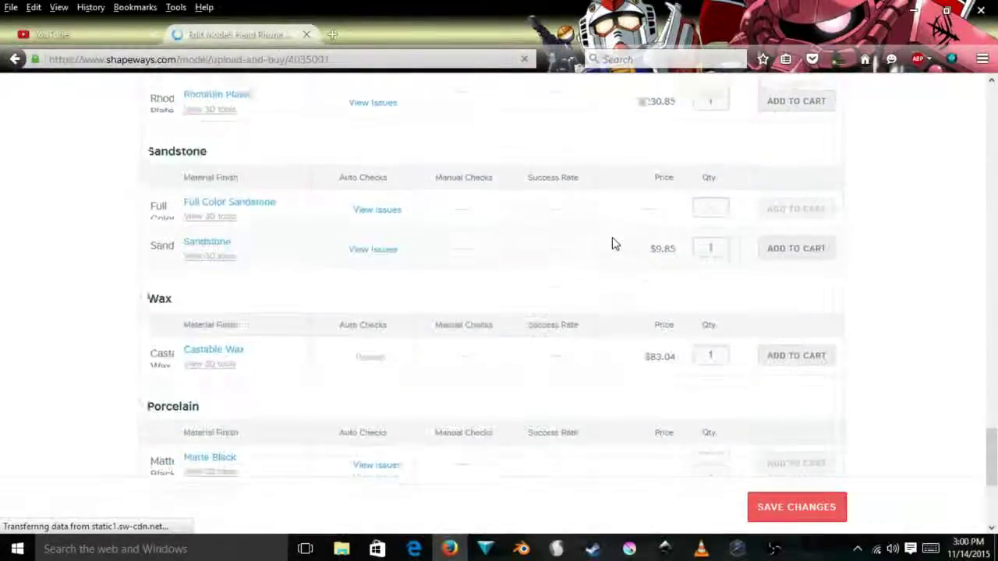
pyautogui.scroll(-3, 613, 244)
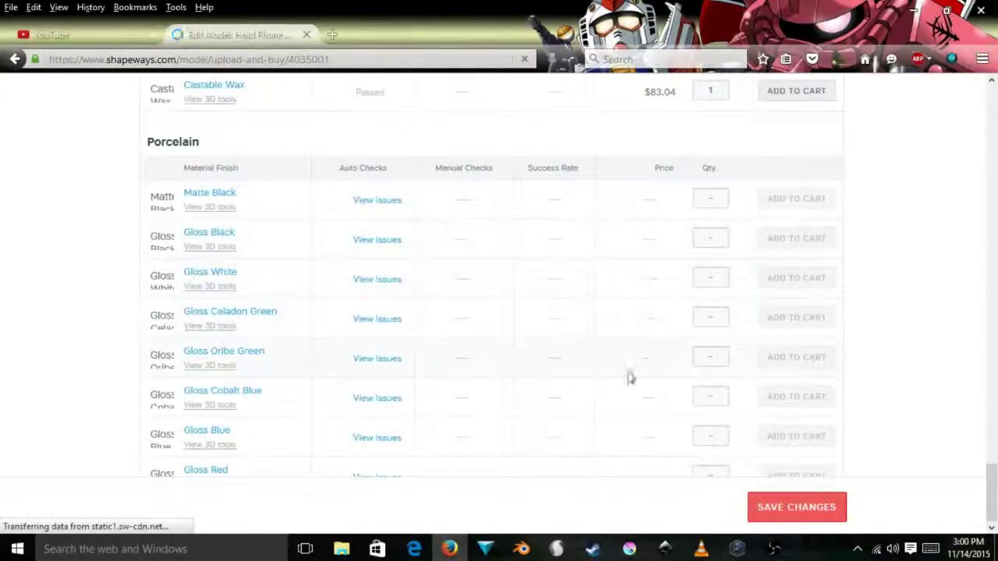
pyautogui.scroll(3, 628, 376)
pyautogui.scroll(8, 628, 376)
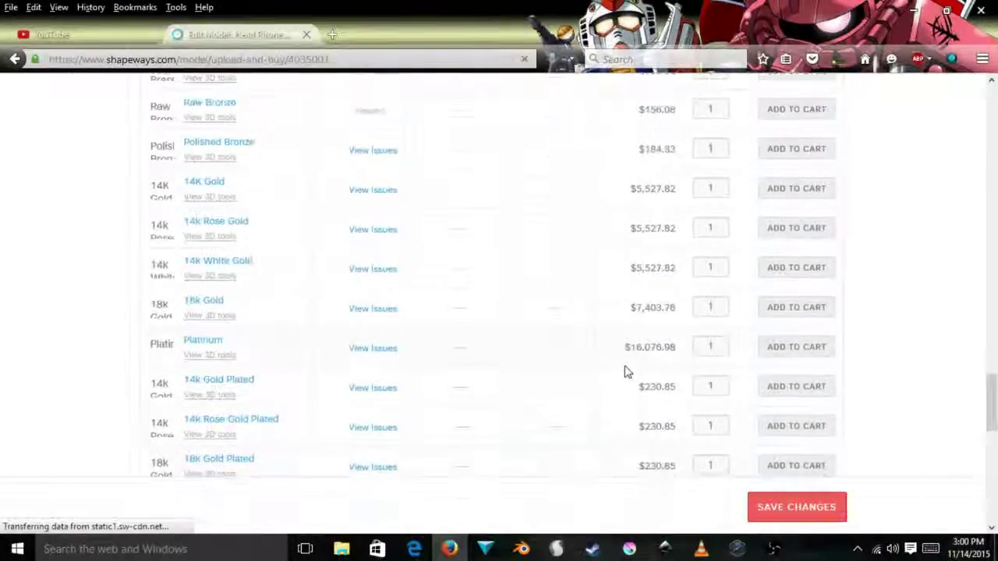
pyautogui.scroll(1, 546, 304)
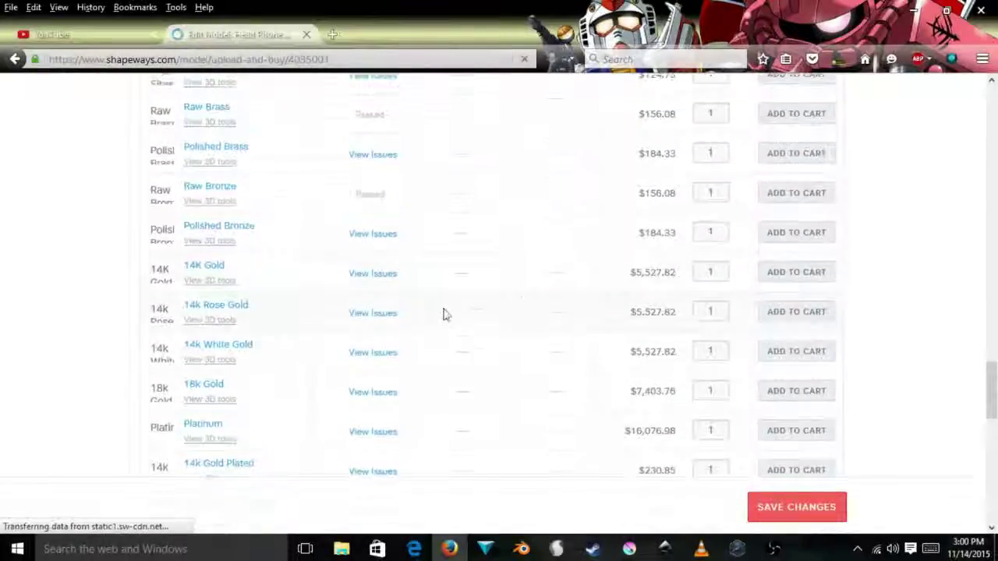
pyautogui.scroll(2, 430, 316)
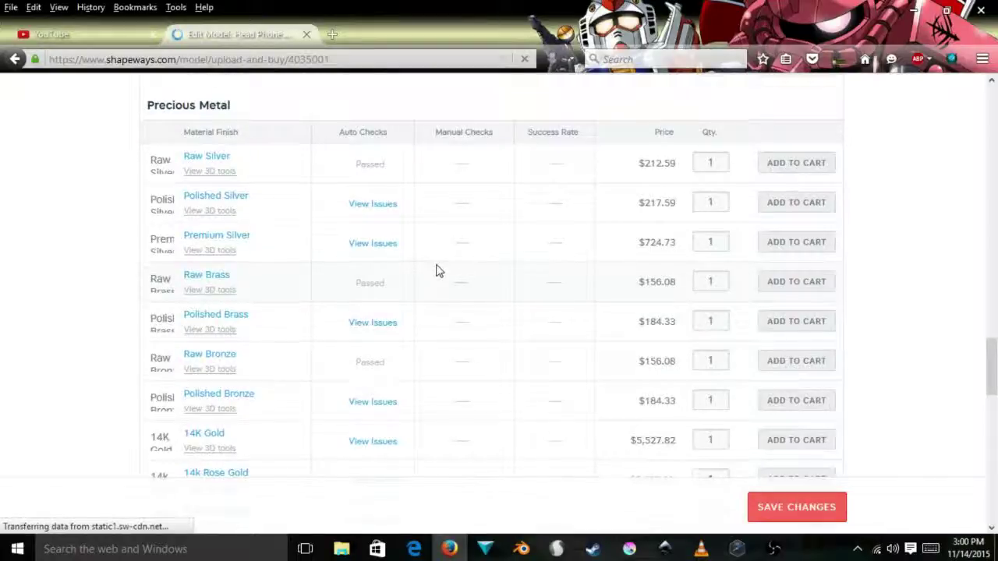
pyautogui.scroll(3, 437, 272)
pyautogui.scroll(2, 438, 269)
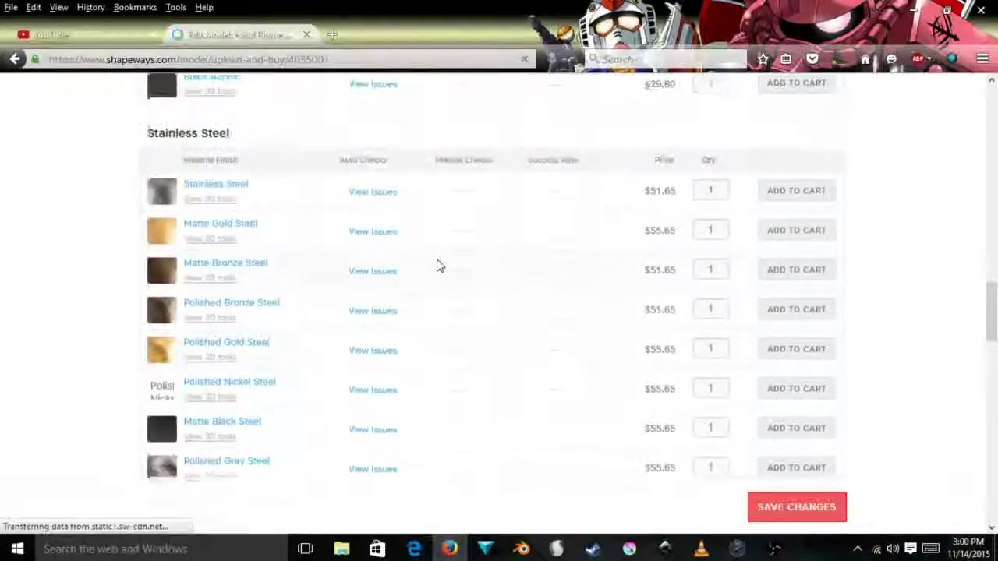
pyautogui.scroll(1, 405, 328)
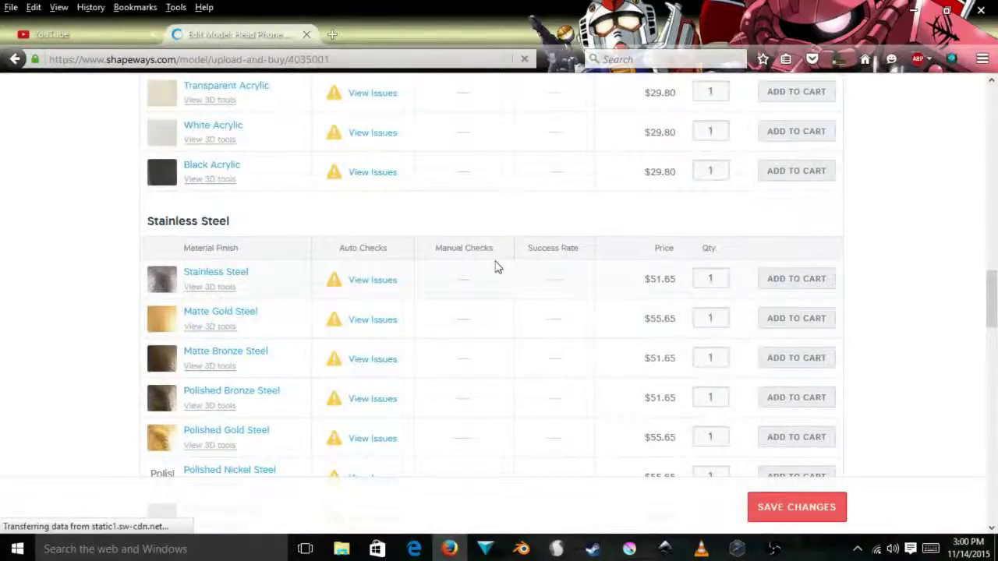
pyautogui.scroll(1, 497, 263)
pyautogui.scroll(1, 497, 261)
pyautogui.scroll(6, 493, 259)
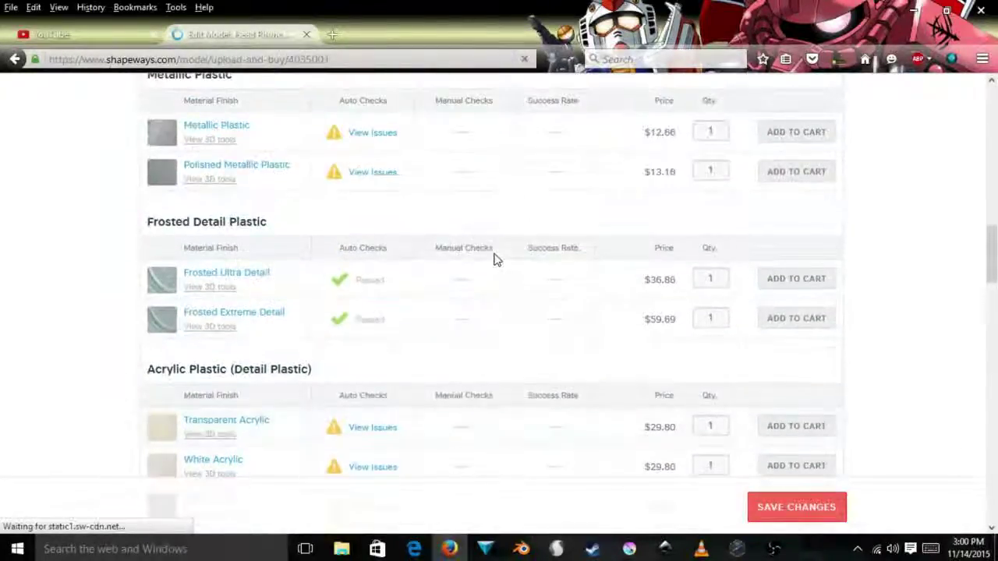
pyautogui.scroll(3, 493, 260)
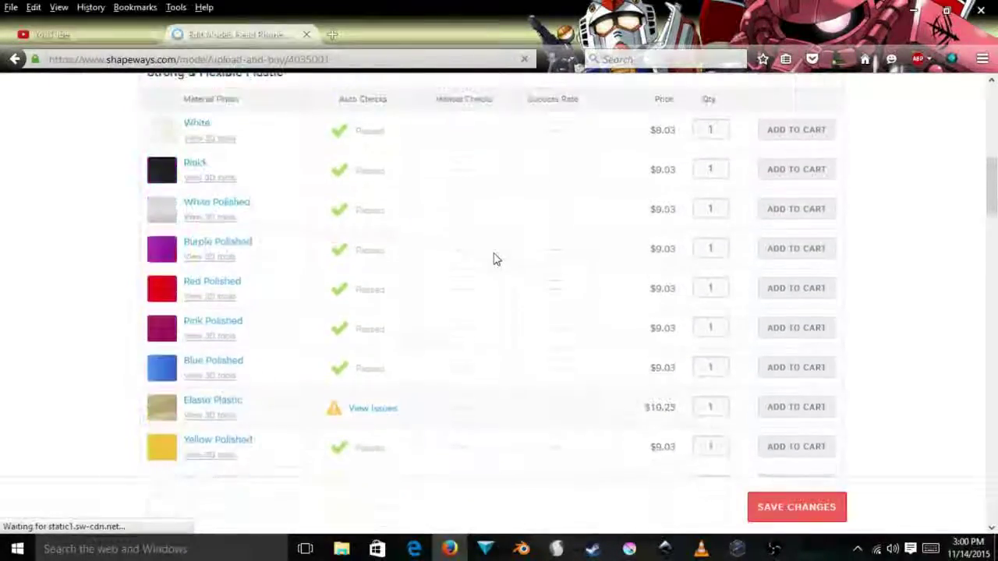
pyautogui.scroll(5, 586, 261)
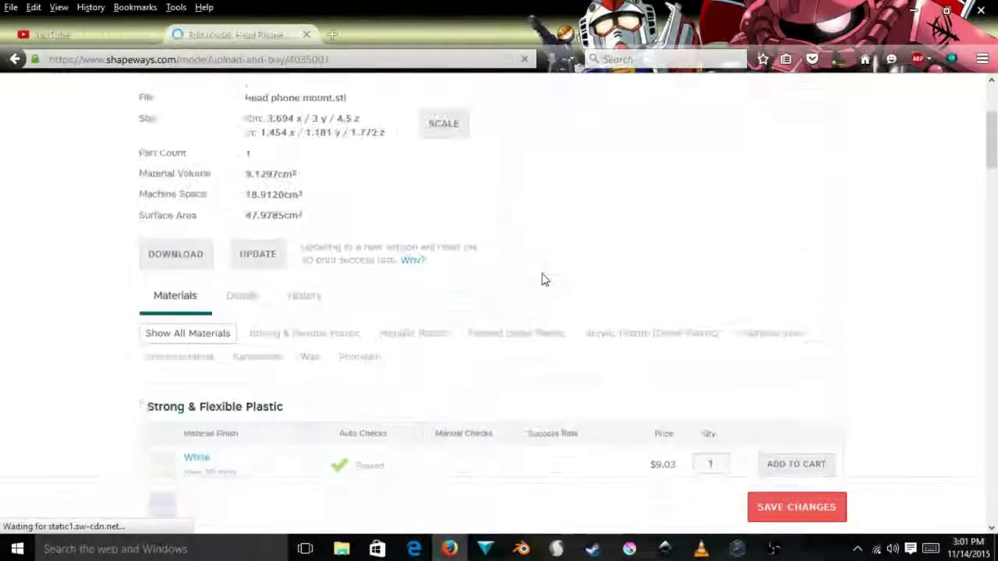
pyautogui.scroll(-2, 561, 278)
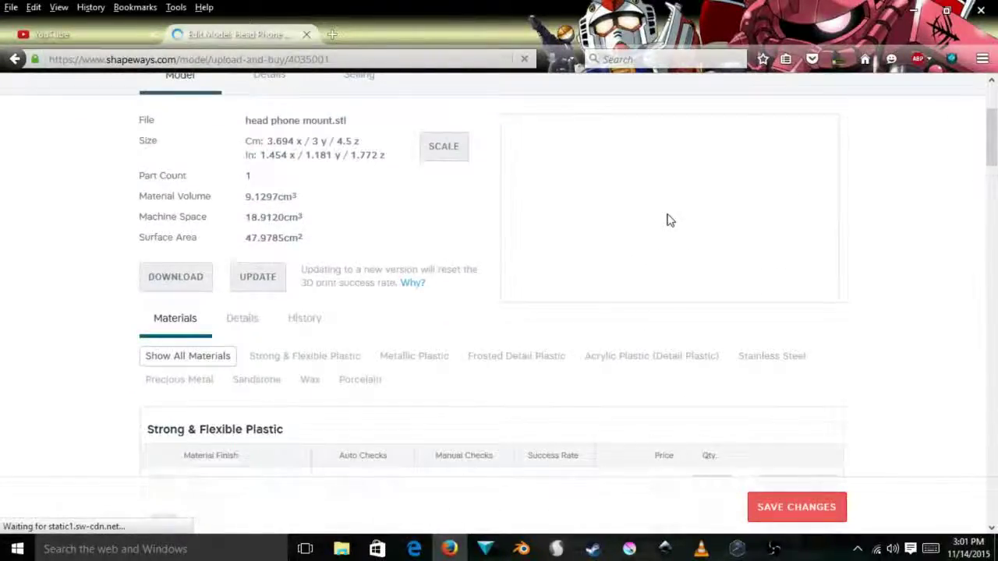
# Return to the Strong & Flexible Plastic prices ($8.03 to $10.25) and view a price's cost breakdown
pyautogui.rightClick(631, 225)
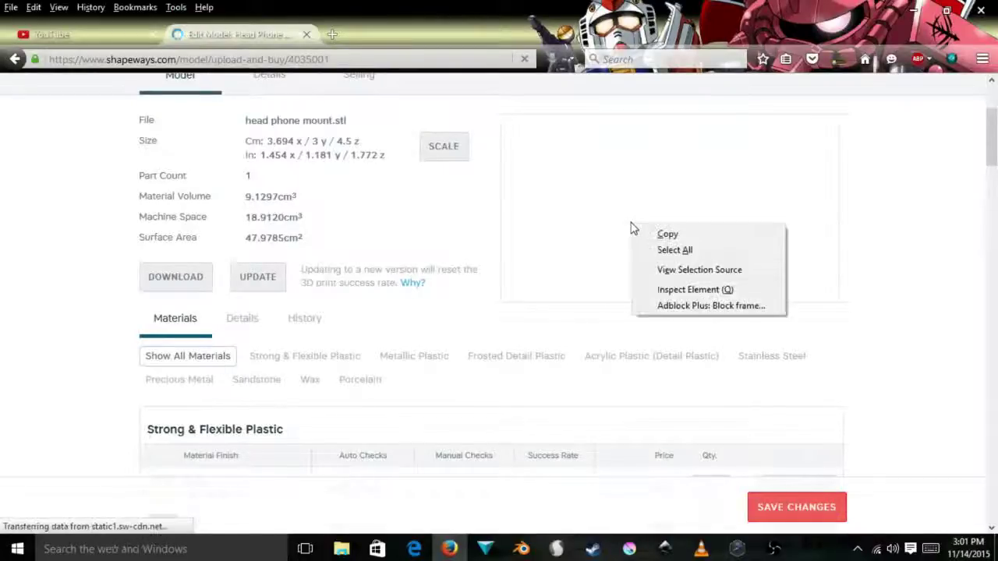
pyautogui.click(805, 174)
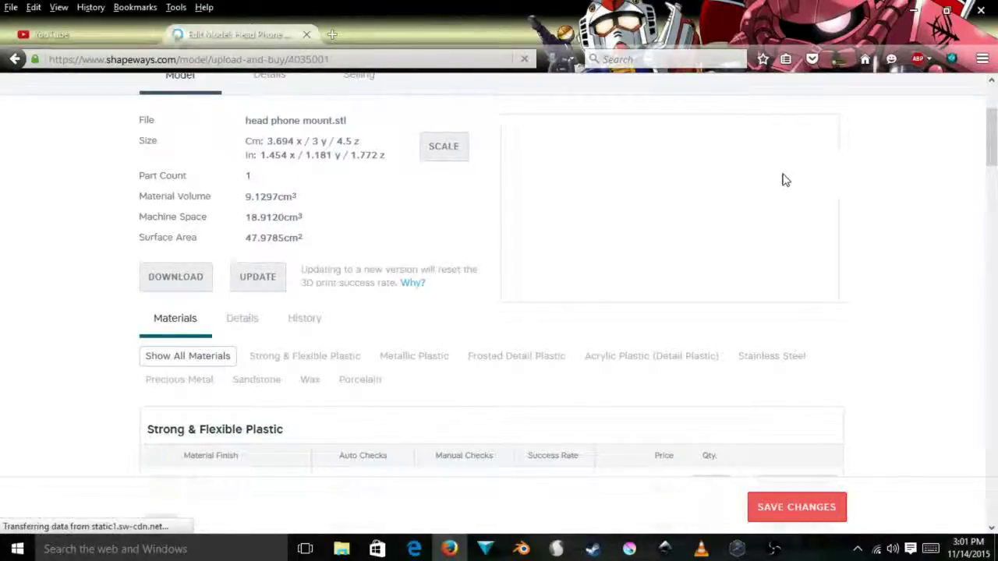
pyautogui.scroll(-1, 675, 261)
pyautogui.scroll(-2, 527, 260)
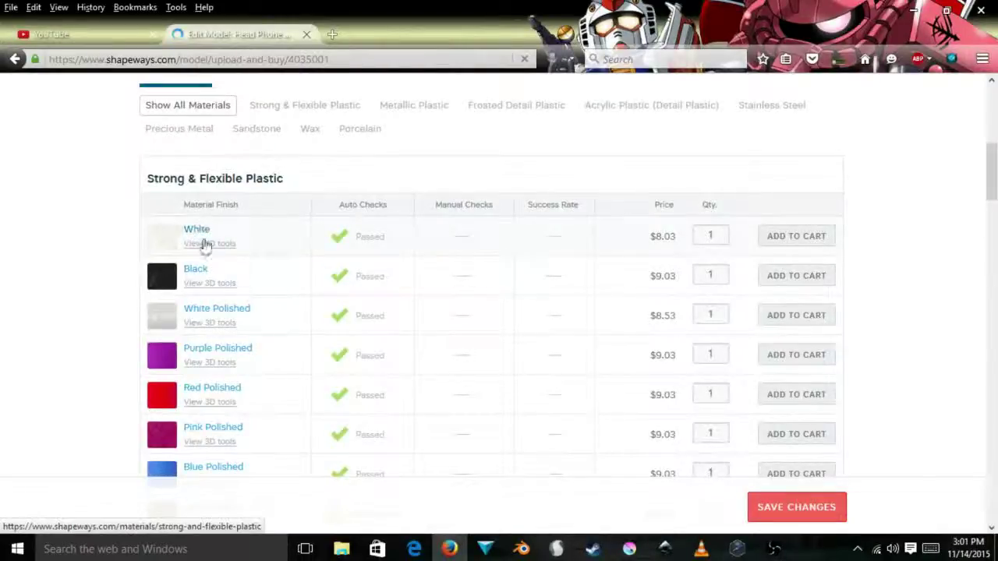
pyautogui.click(216, 283)
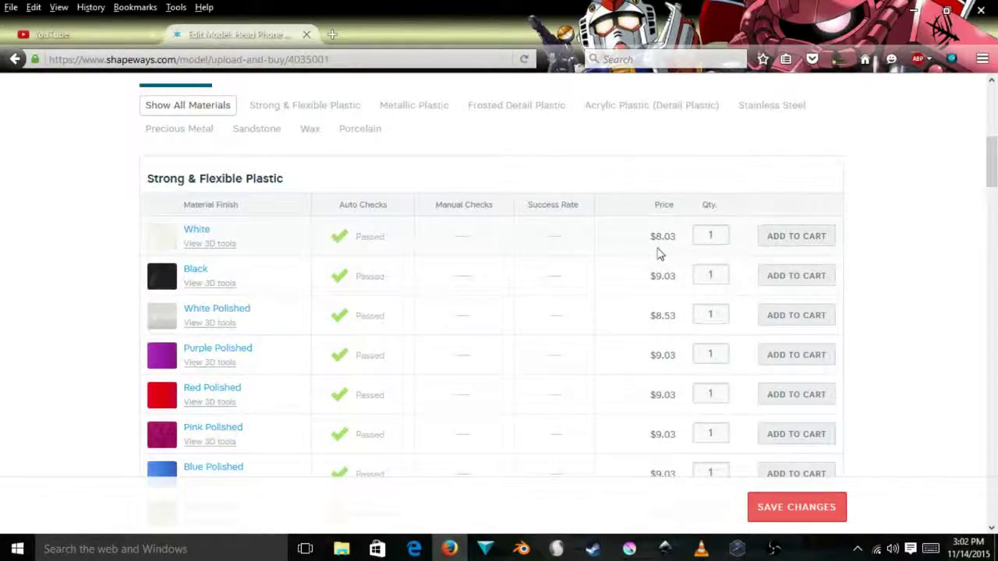
pyautogui.moveTo(665, 307)
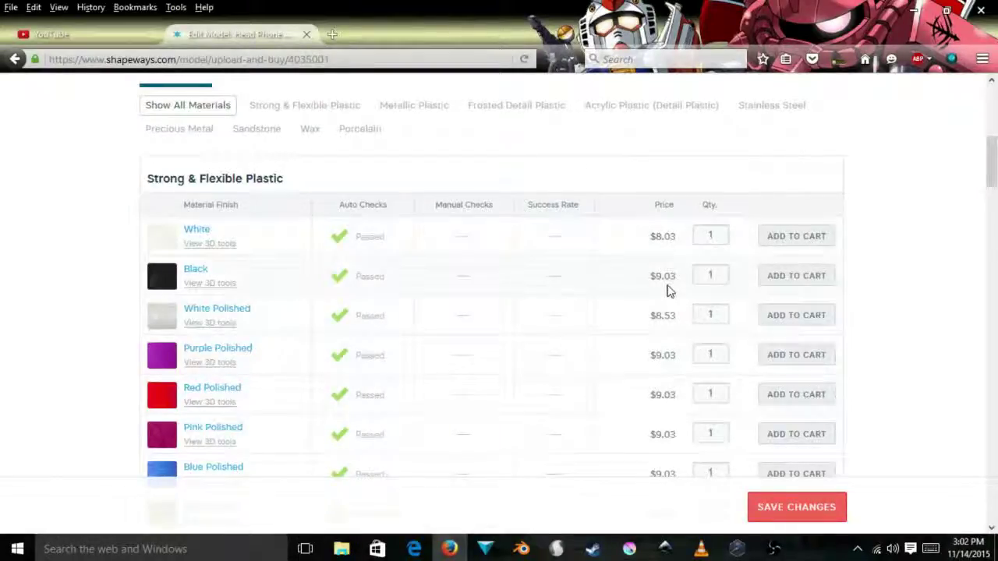
pyautogui.moveTo(666, 281)
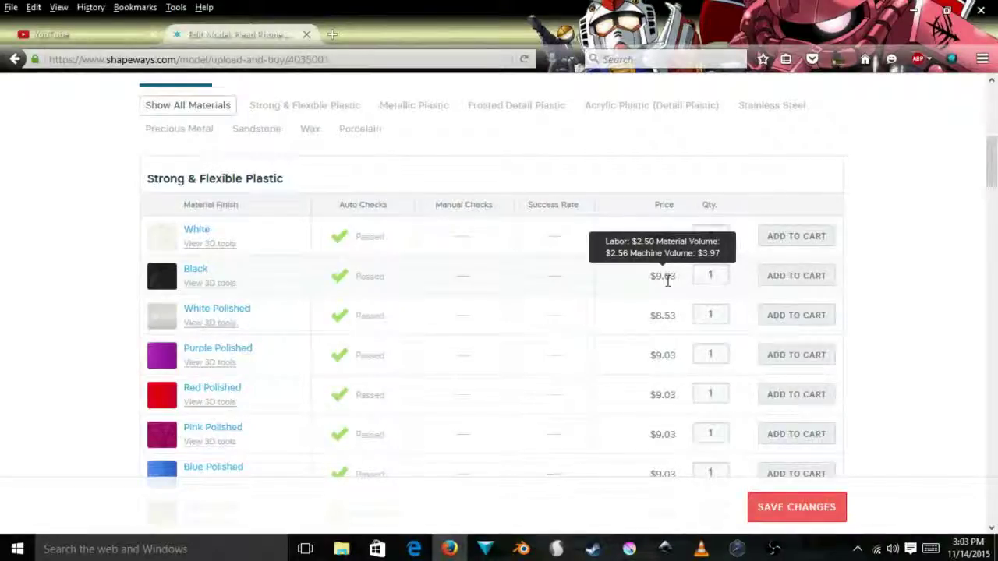
pyautogui.scroll(3, 664, 273)
pyautogui.scroll(-5, 846, 409)
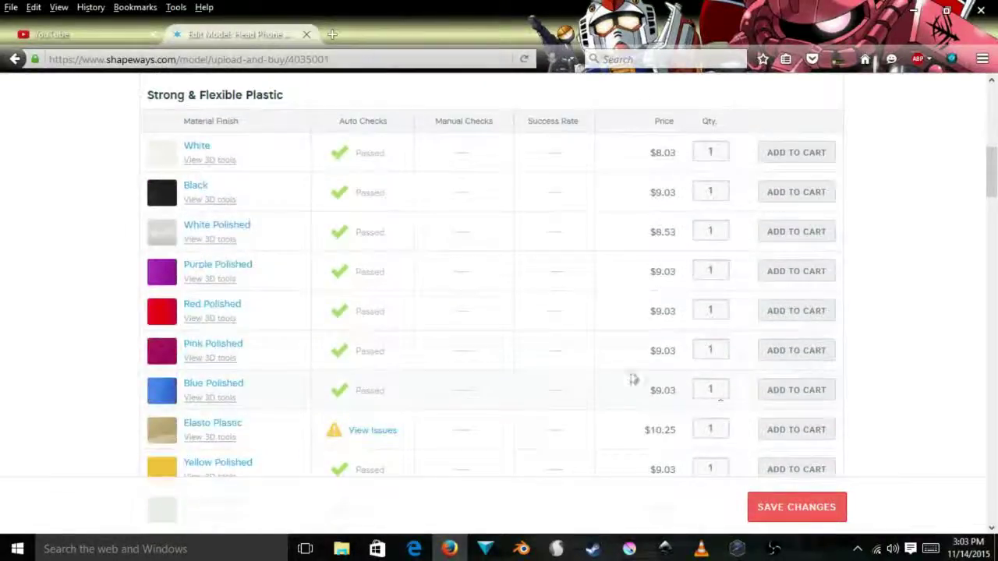
# Read the 3D tools page and Material Overview for Black Strong & Flexible ($9.03), then start a new tab
pyautogui.click(229, 201)
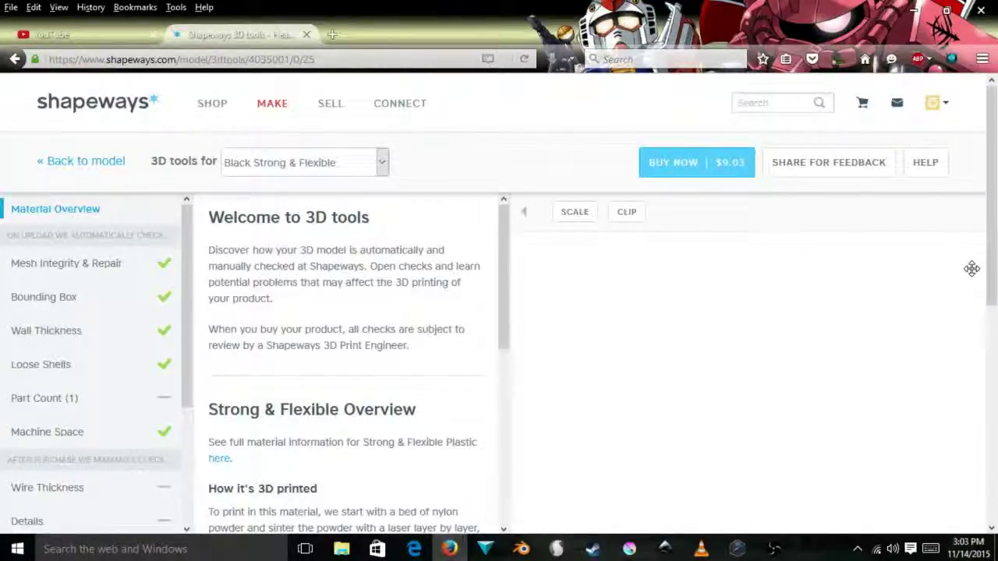
pyautogui.scroll(-3, 966, 296)
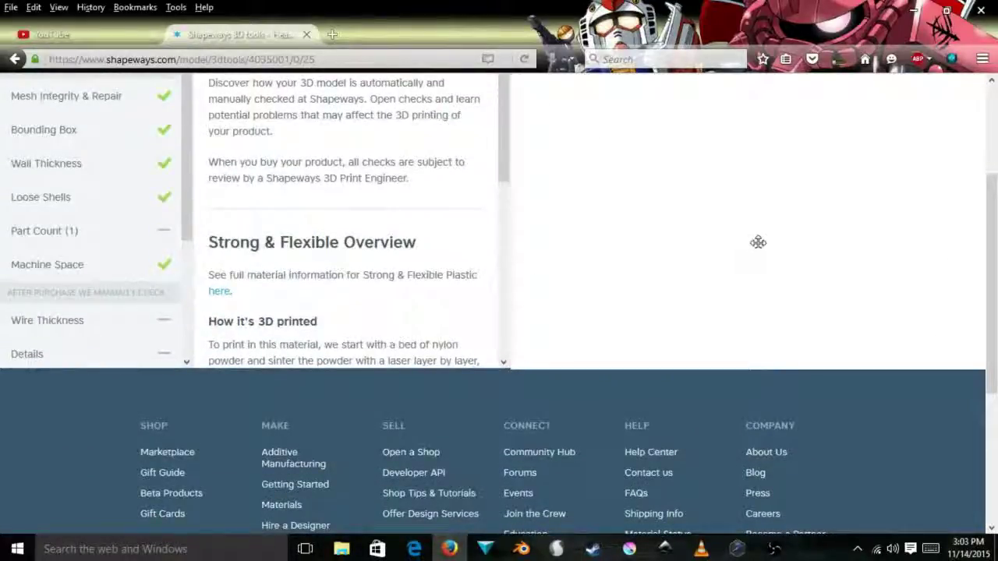
pyautogui.scroll(3, 234, 299)
pyautogui.scroll(-1, 398, 205)
pyautogui.scroll(-5, 405, 327)
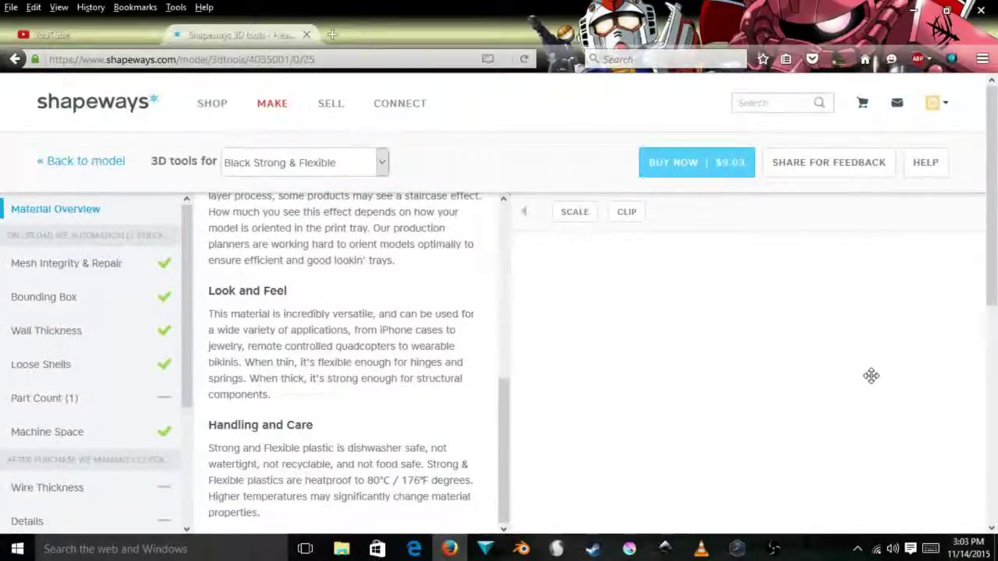
pyautogui.scroll(-10, 86, 363)
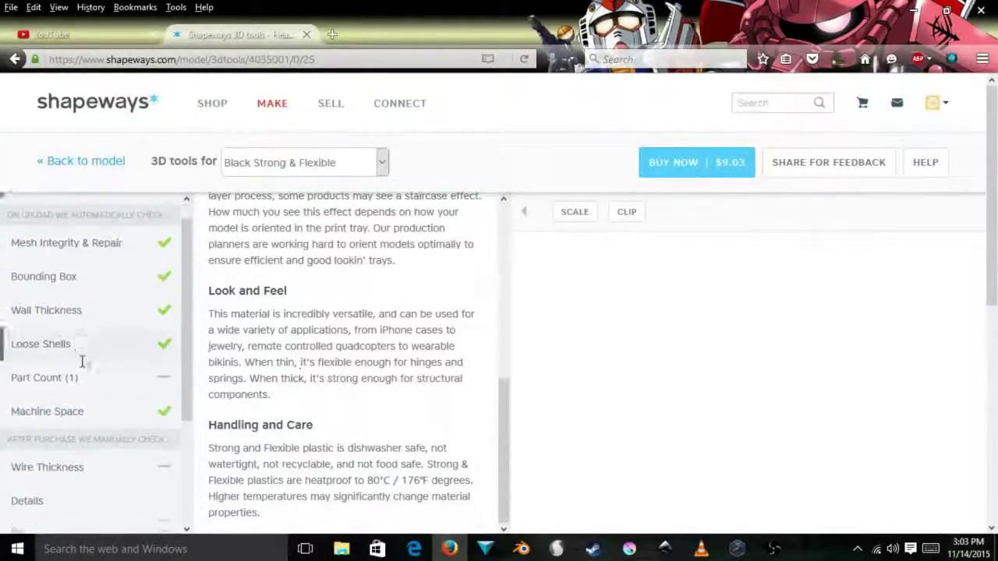
pyautogui.scroll(8, 487, 367)
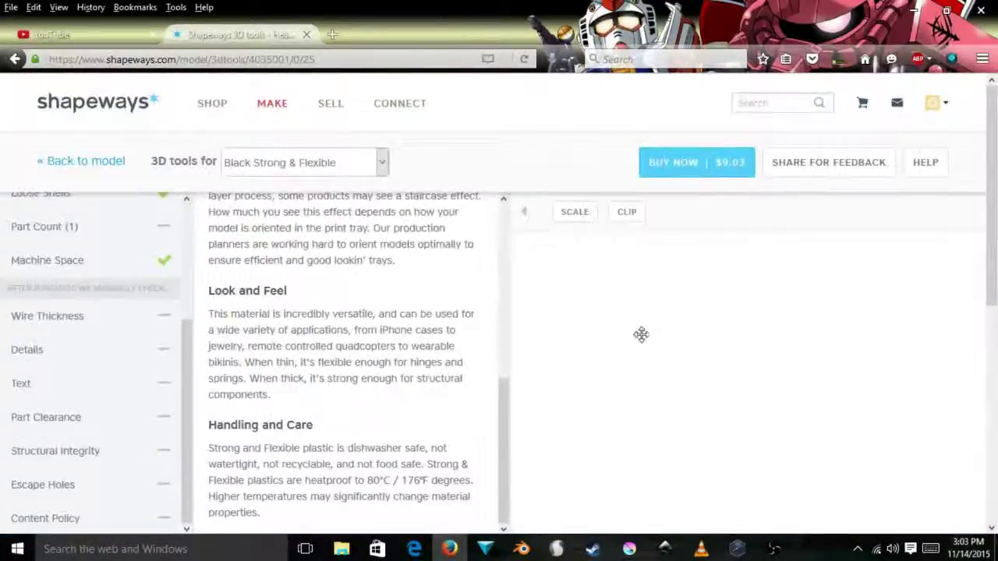
pyautogui.scroll(6, 352, 289)
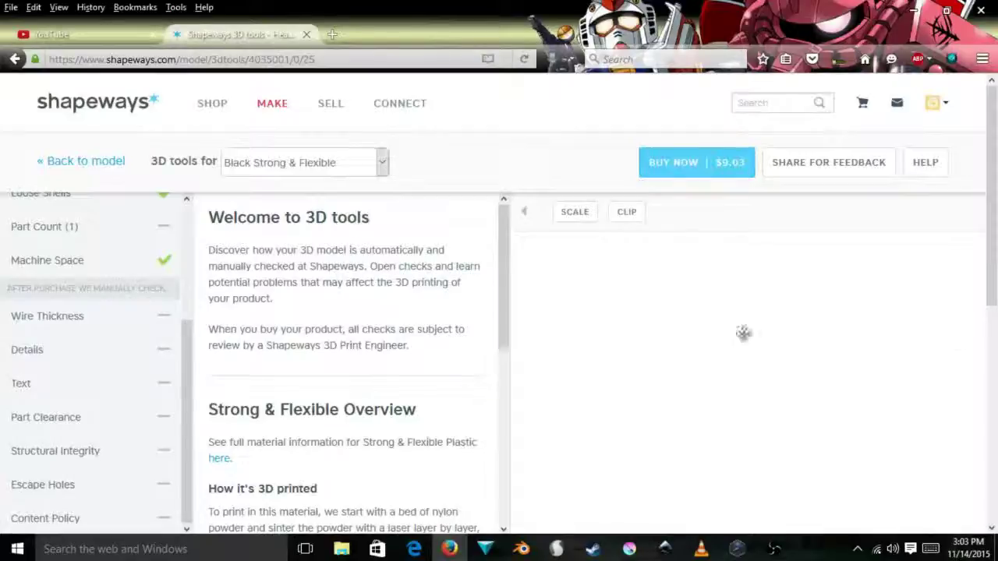
pyautogui.scroll(-5, 316, 307)
pyautogui.scroll(-3, 316, 307)
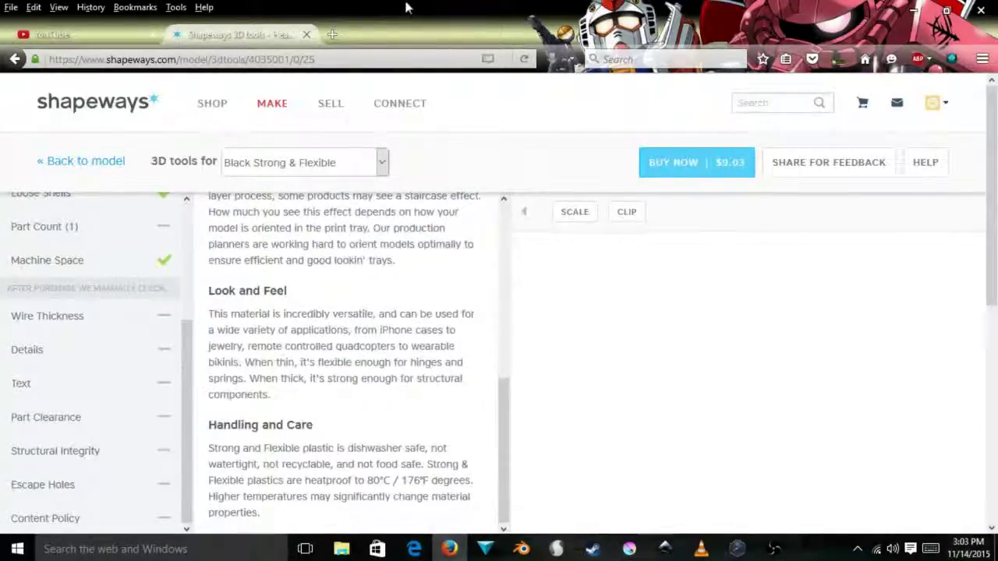
pyautogui.click(343, 32)
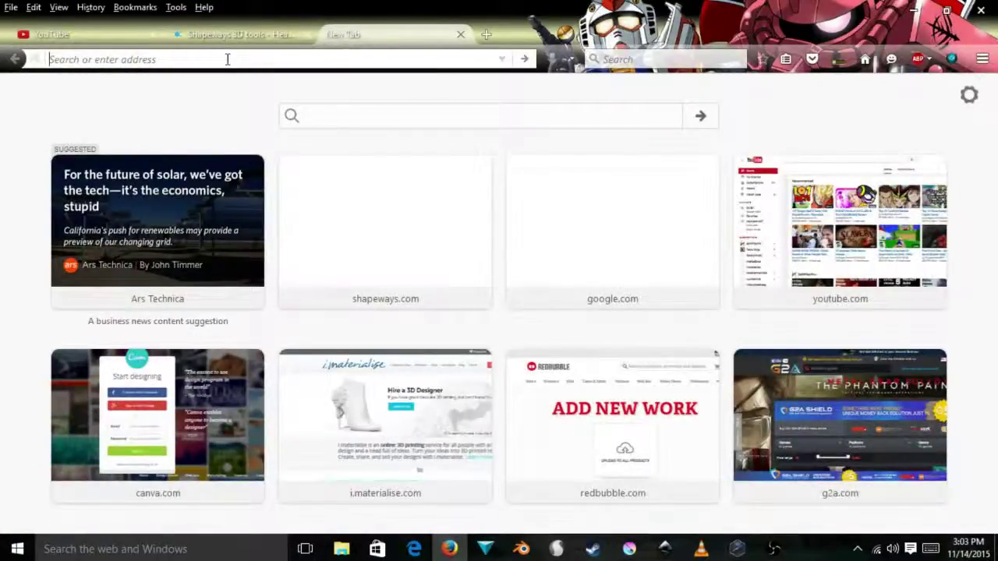
# Load the i.materialise Home page in the new tab and close the Shapeways tab
pyautogui.write('i.materialise.com/')
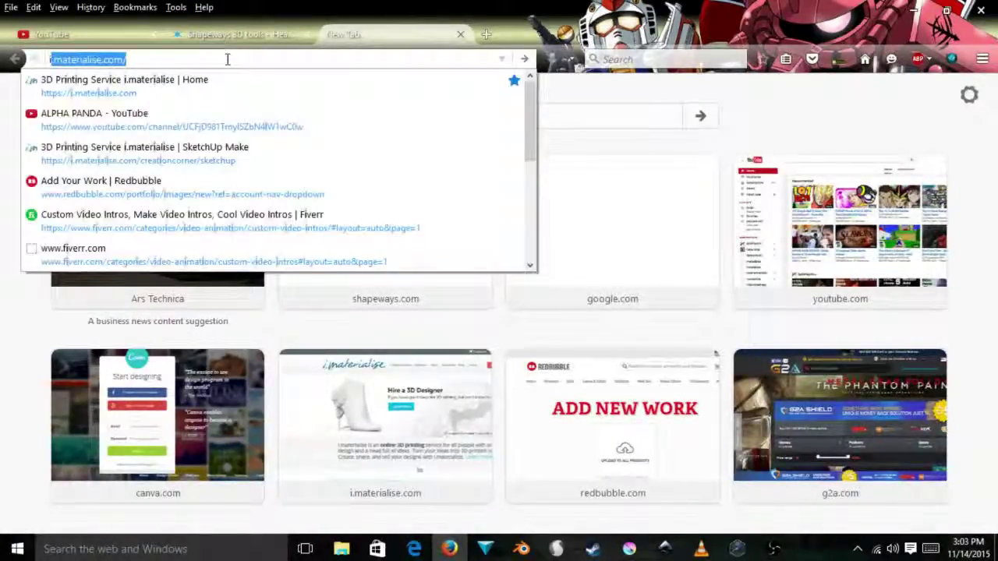
pyautogui.click(216, 93)
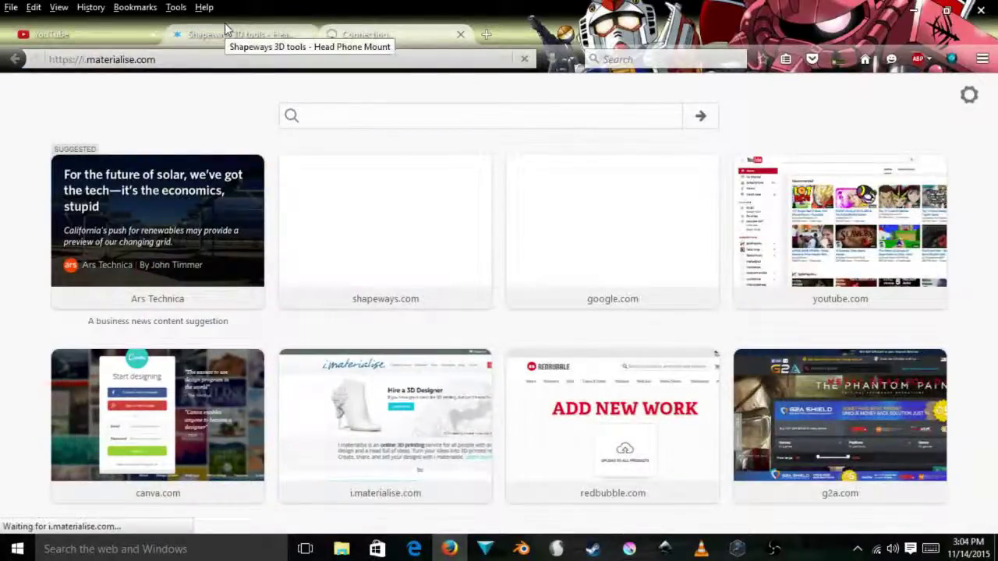
pyautogui.click(287, 39)
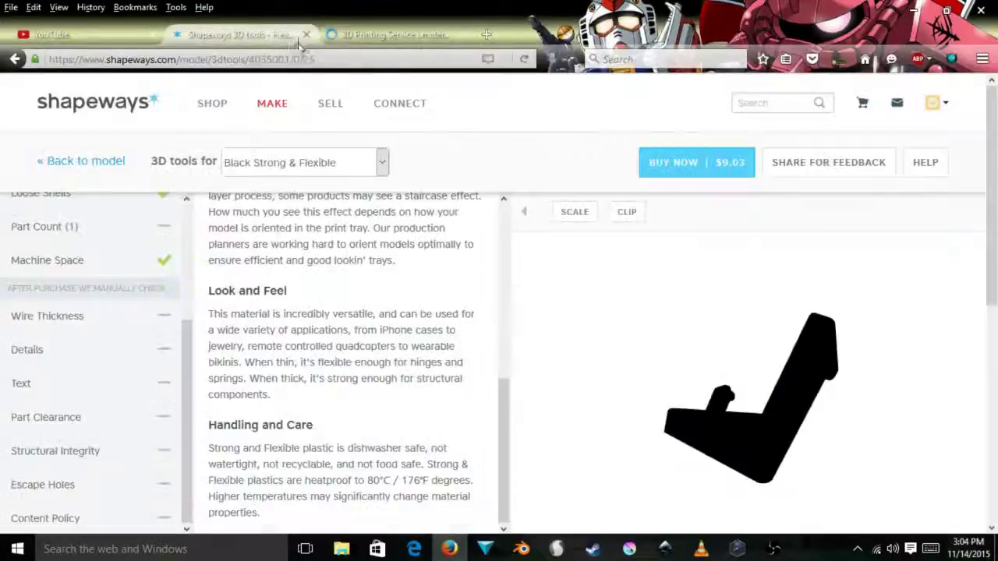
pyautogui.click(306, 36)
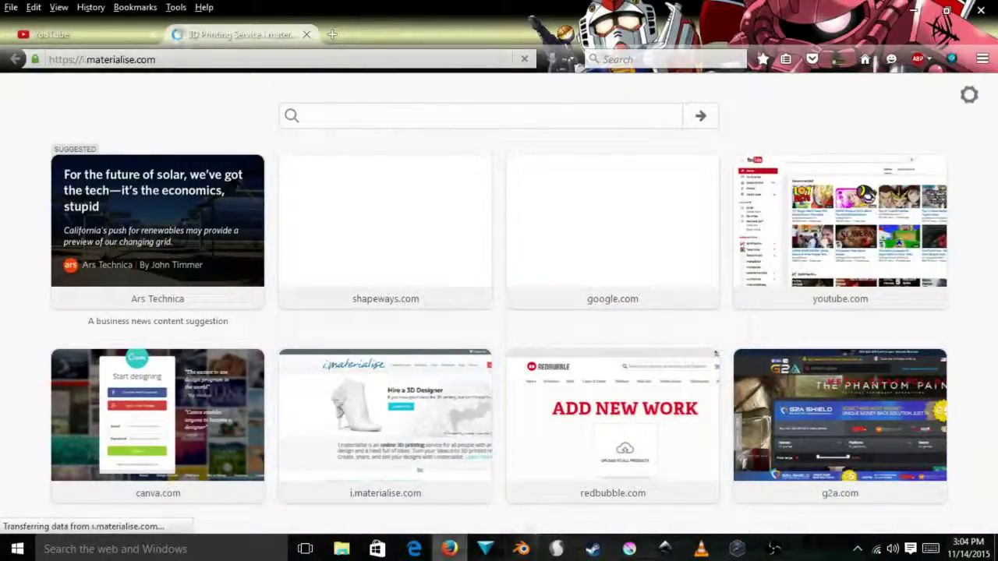
# Orbit the headphone mount in 123D Design to close-up and side views, then return to Firefox
pyautogui.click(485, 549)
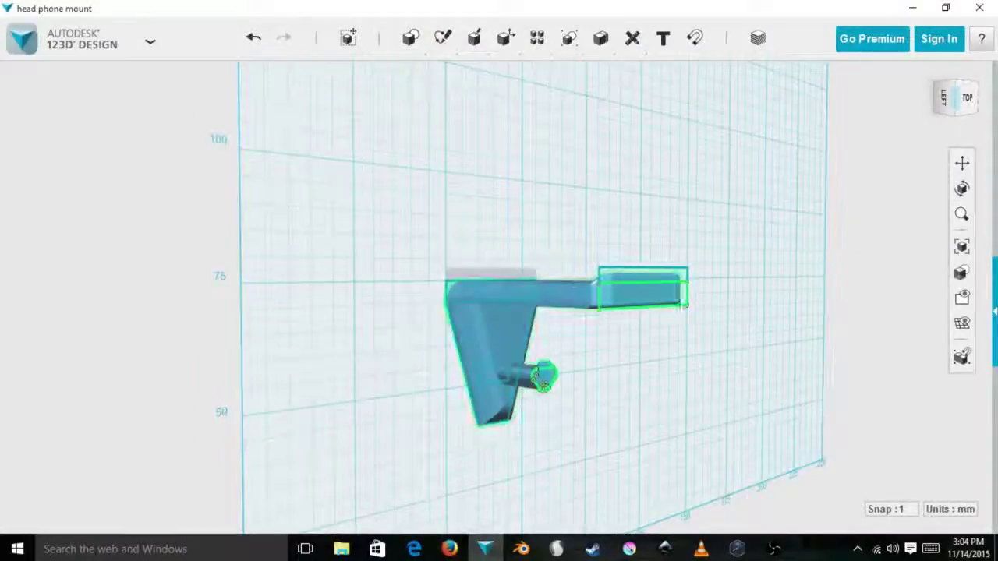
pyautogui.moveTo(704, 323); pyautogui.dragTo(512, 281, button='right')
pyautogui.moveTo(448, 286); pyautogui.dragTo(541, 272, button='middle')
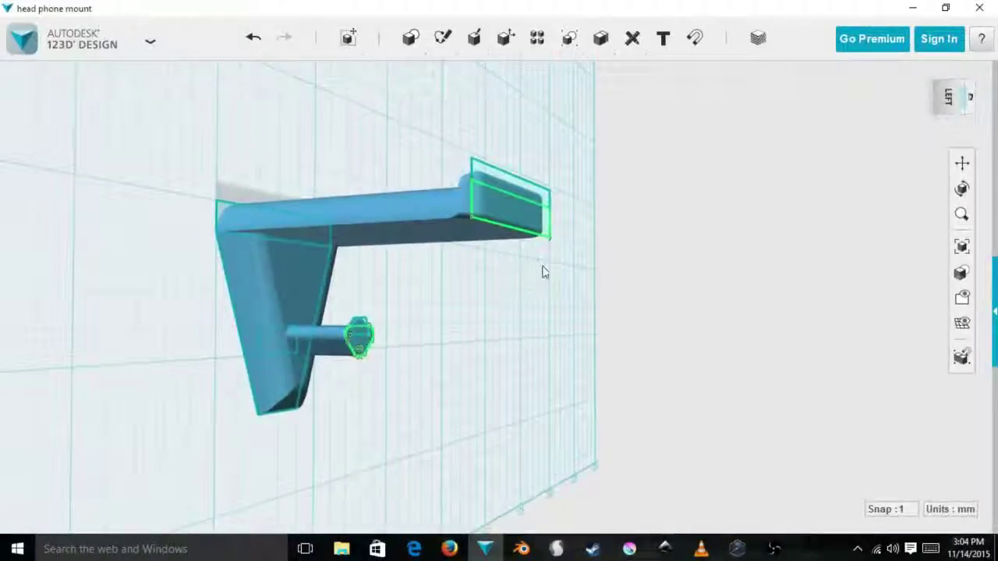
pyautogui.moveTo(545, 268); pyautogui.dragTo(198, 315, button='right')
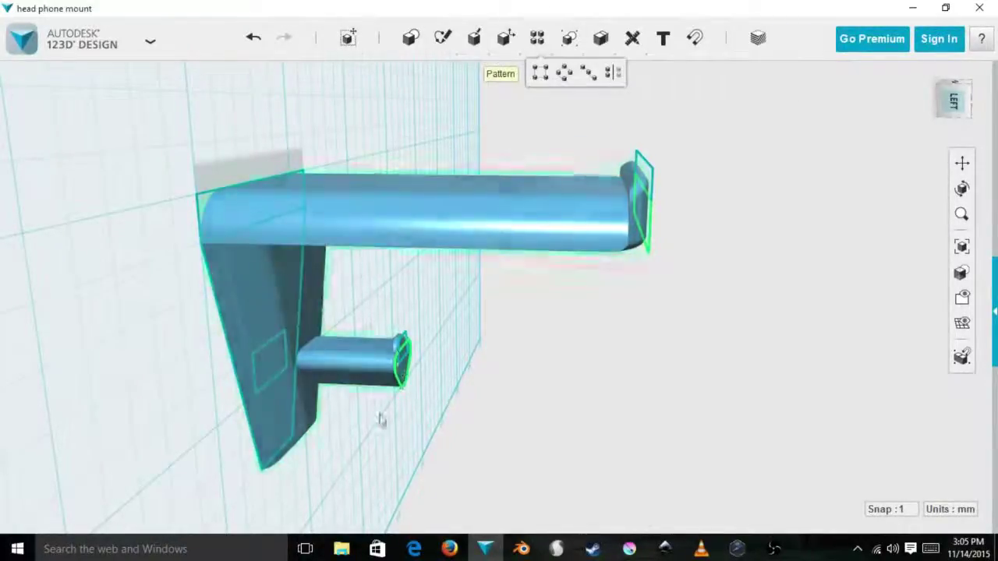
pyautogui.hotkey('alt', 'Tab')
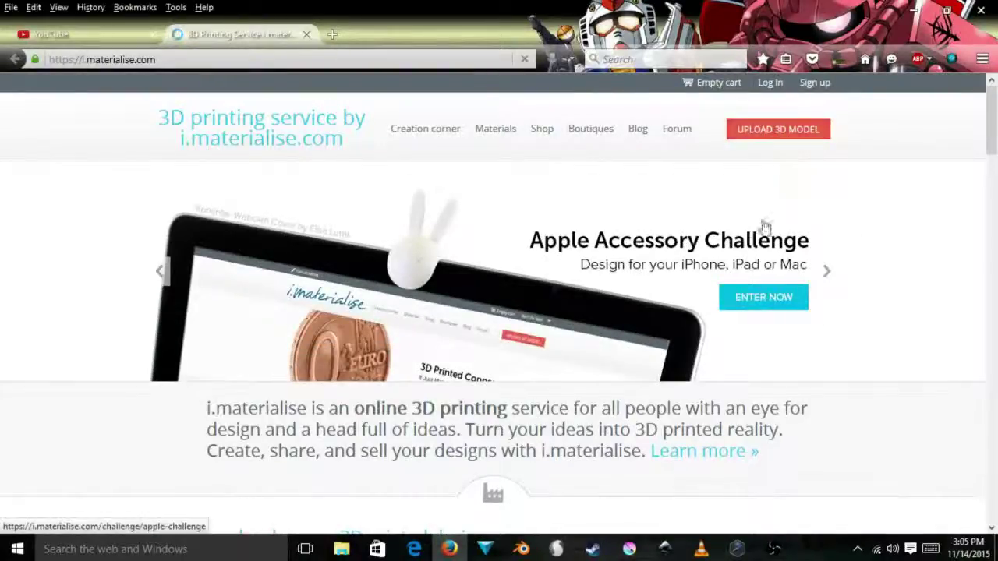
# Step through the slides of the i.materialise home page banner
pyautogui.scroll(-2, 795, 251)
pyautogui.scroll(2, 818, 251)
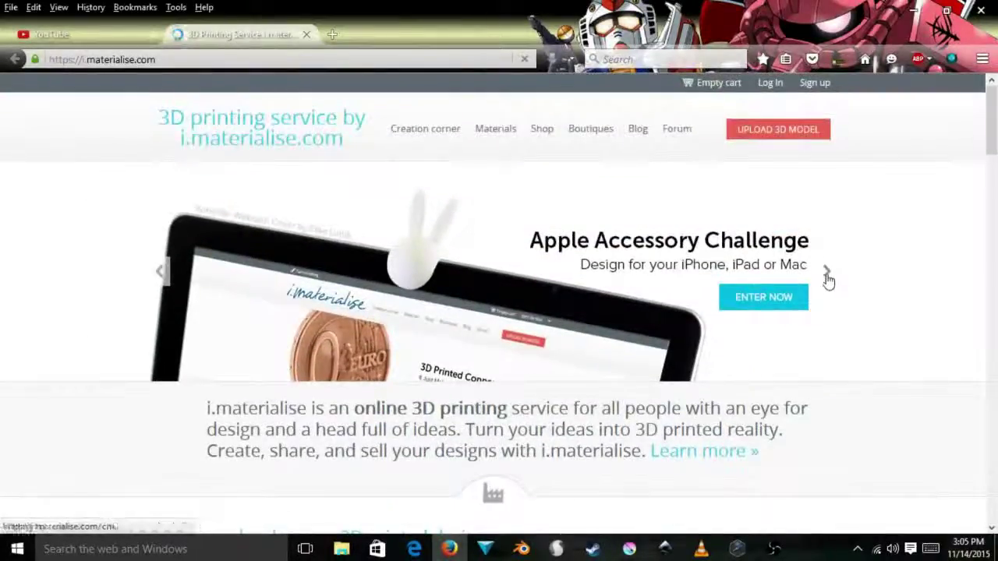
pyautogui.click(827, 273)
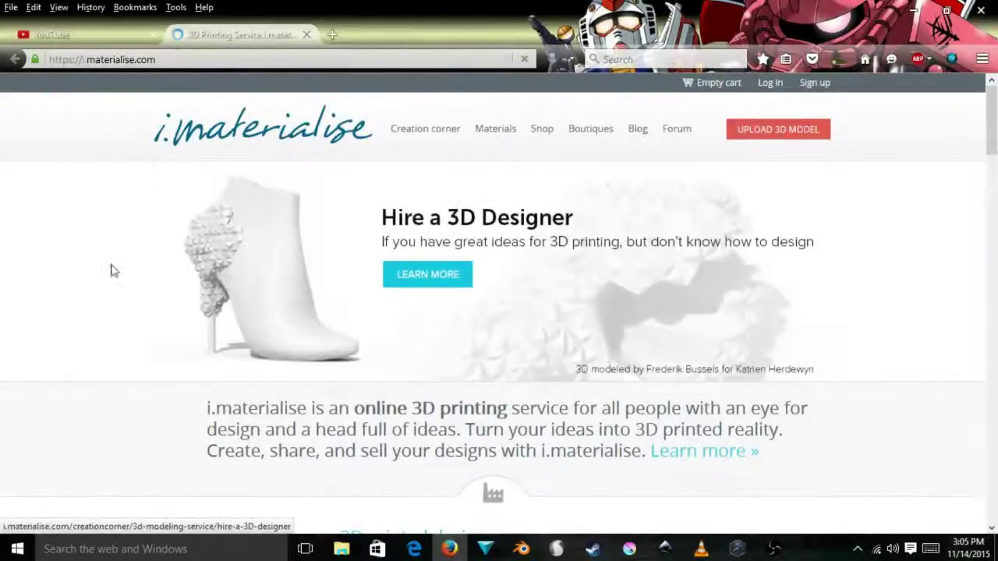
pyautogui.click(160, 274)
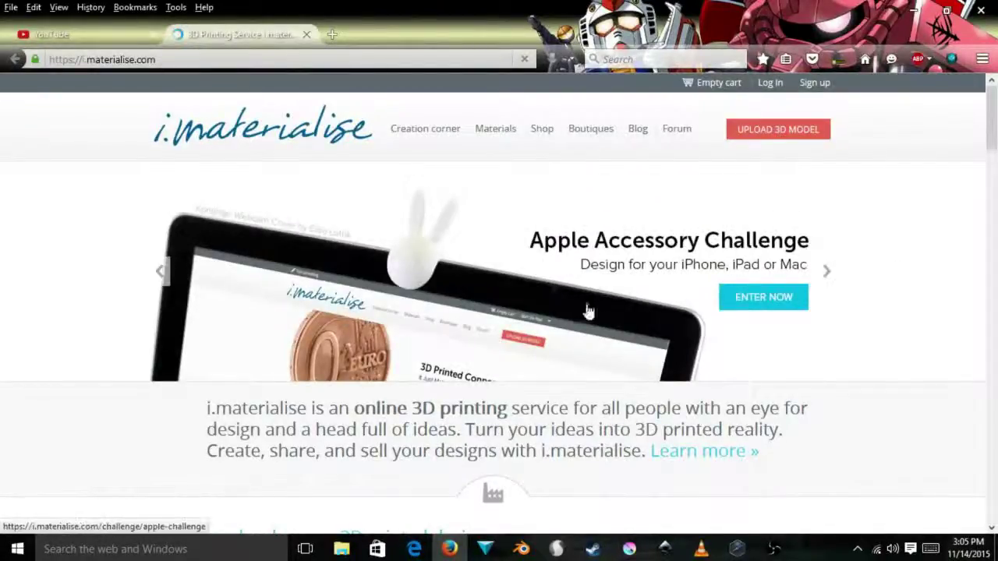
# Scroll through the home page, then go to UPLOAD 3D MODEL
pyautogui.scroll(-5, 498, 282)
pyautogui.scroll(2, 593, 293)
pyautogui.scroll(-5, 621, 298)
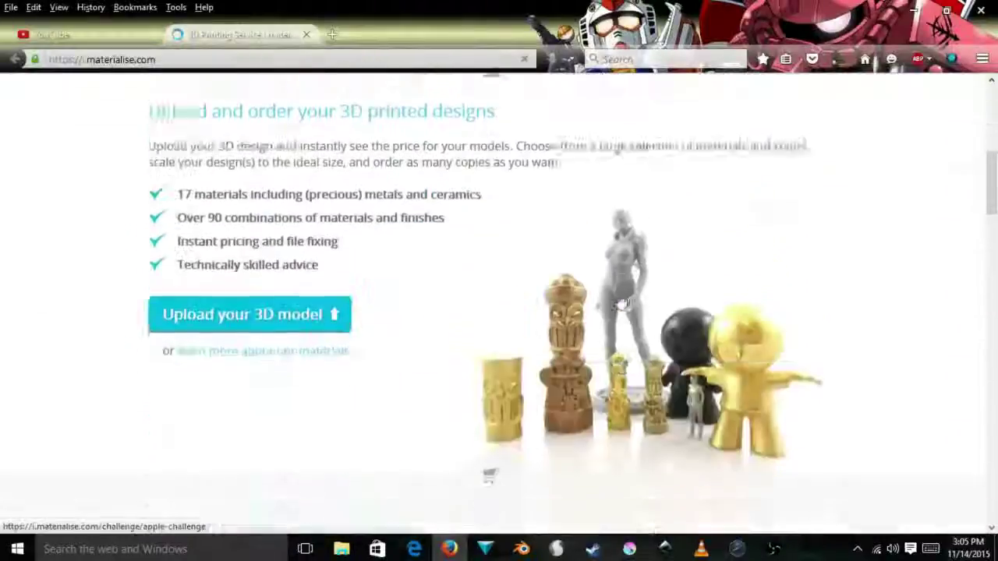
pyautogui.scroll(1, 618, 308)
pyautogui.scroll(-2, 616, 317)
pyautogui.scroll(-4, 615, 317)
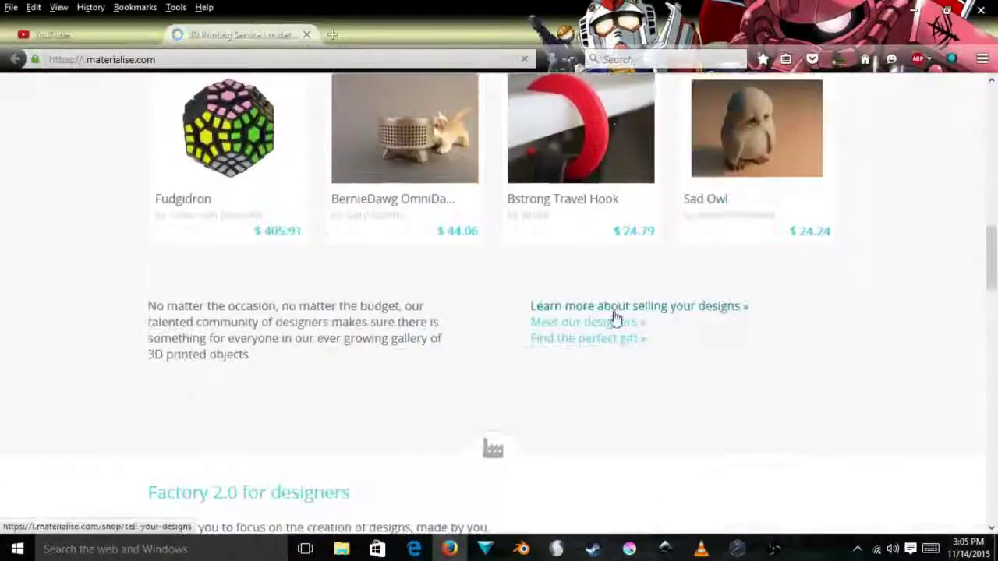
pyautogui.scroll(1, 615, 315)
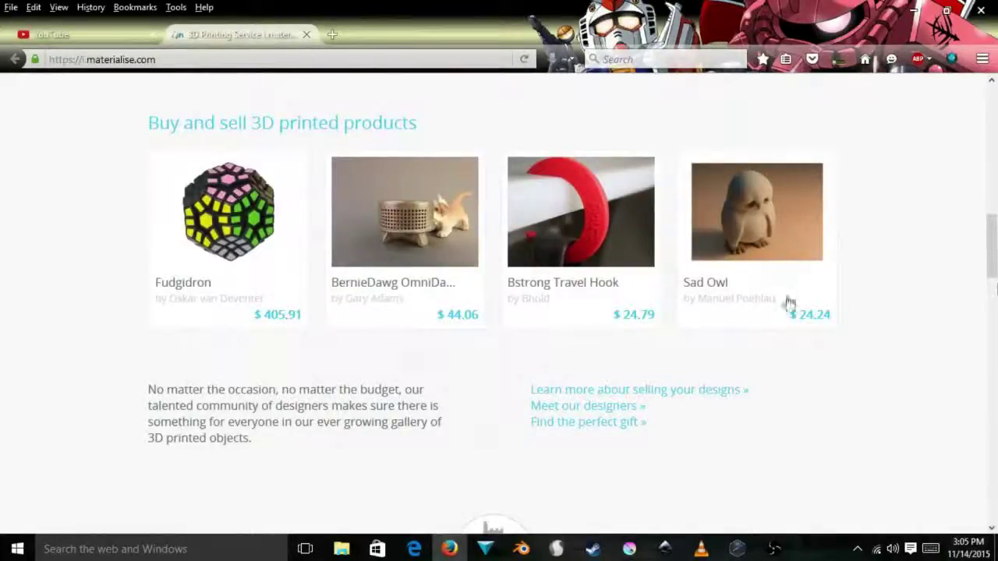
pyautogui.scroll(9, 789, 302)
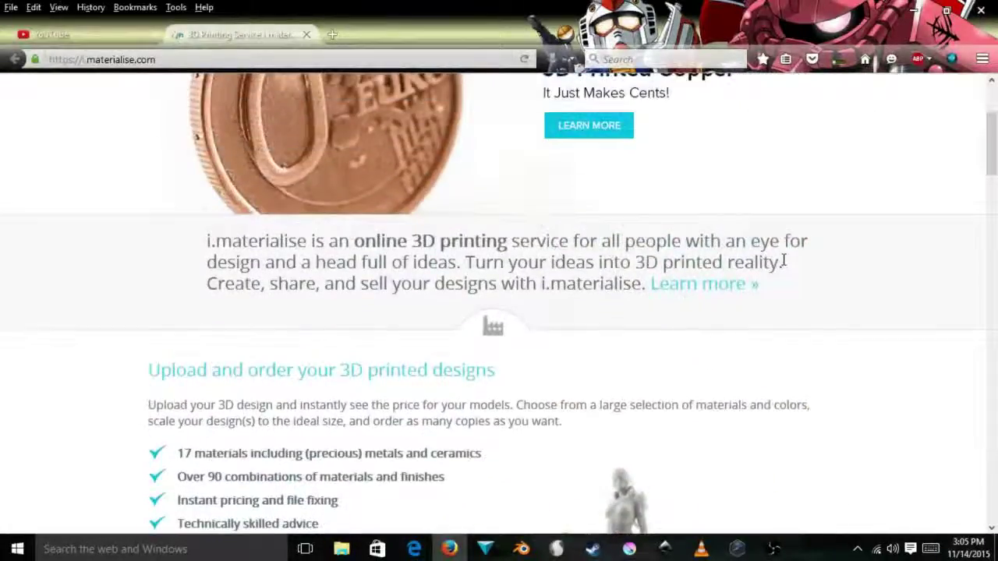
pyautogui.scroll(3, 795, 265)
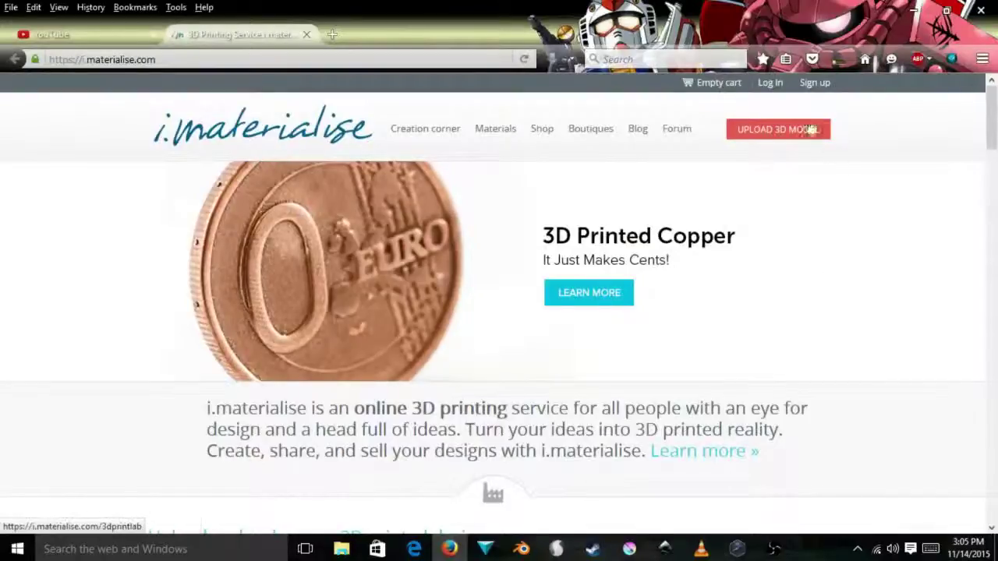
pyautogui.click(811, 130)
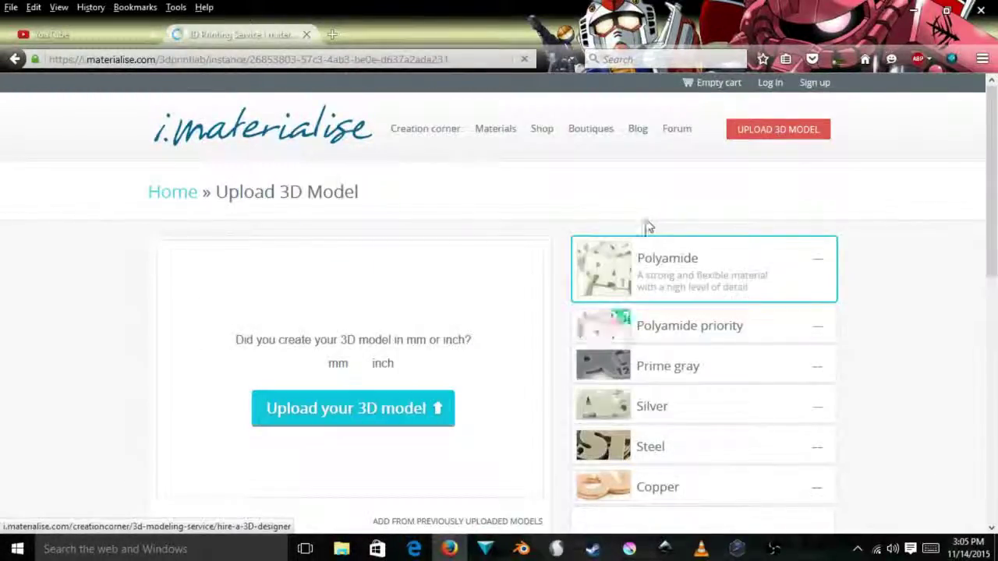
# Start an i.materialise model upload and browse the Desktop folder for the file
pyautogui.click(415, 410)
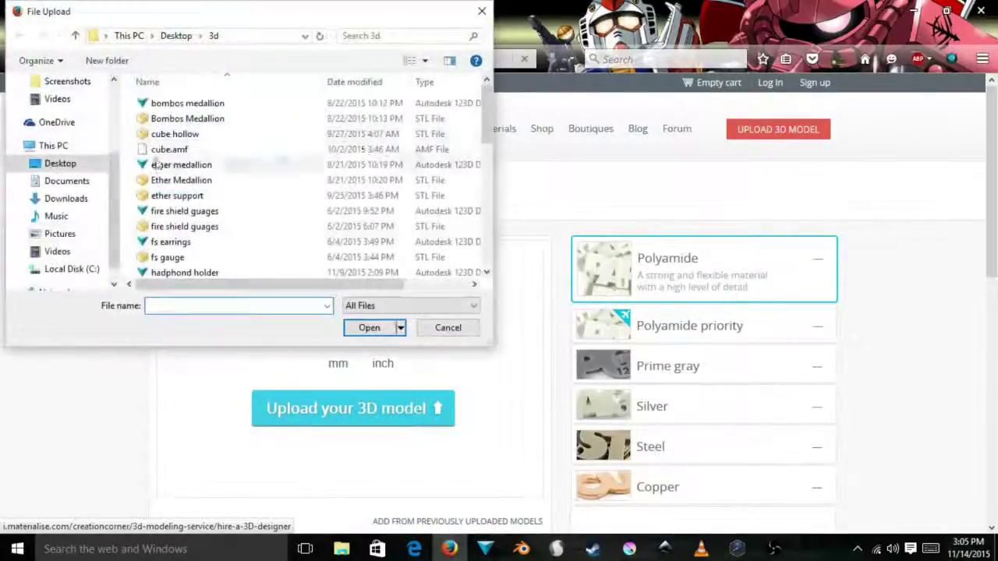
pyautogui.click(72, 164)
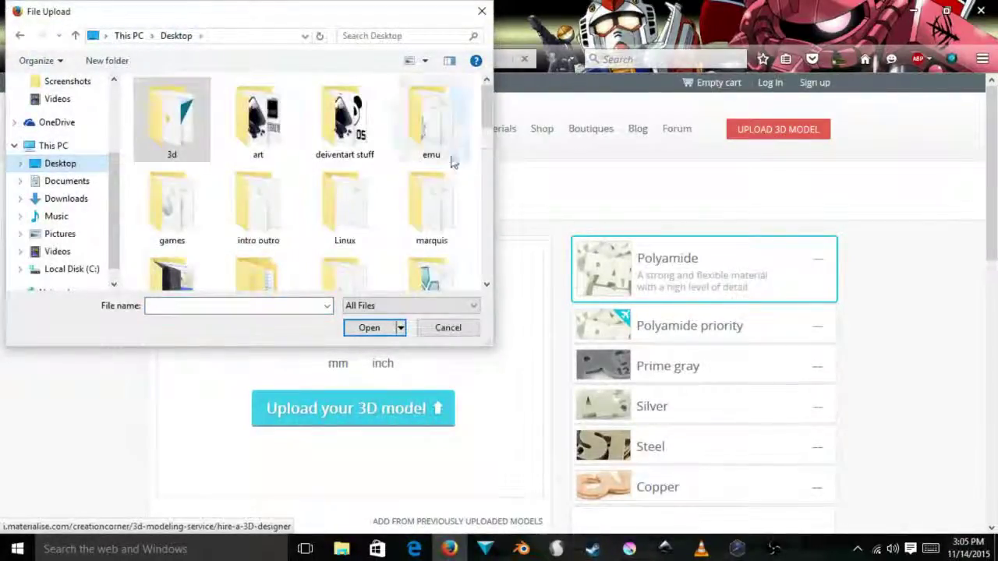
pyautogui.scroll(-5, 454, 165)
pyautogui.scroll(1, 460, 174)
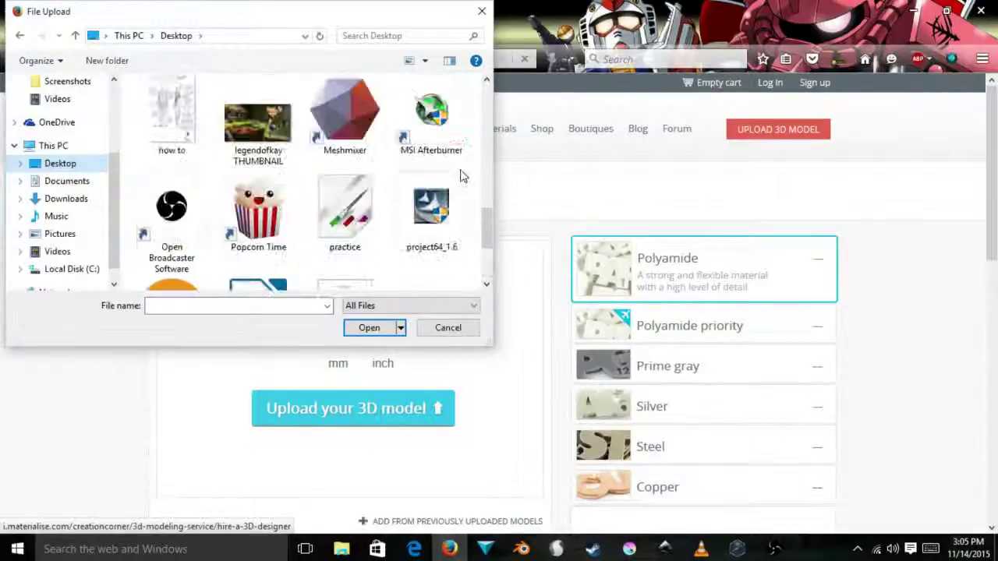
pyautogui.scroll(4, 390, 206)
pyautogui.scroll(-4, 389, 206)
pyautogui.scroll(8, 387, 204)
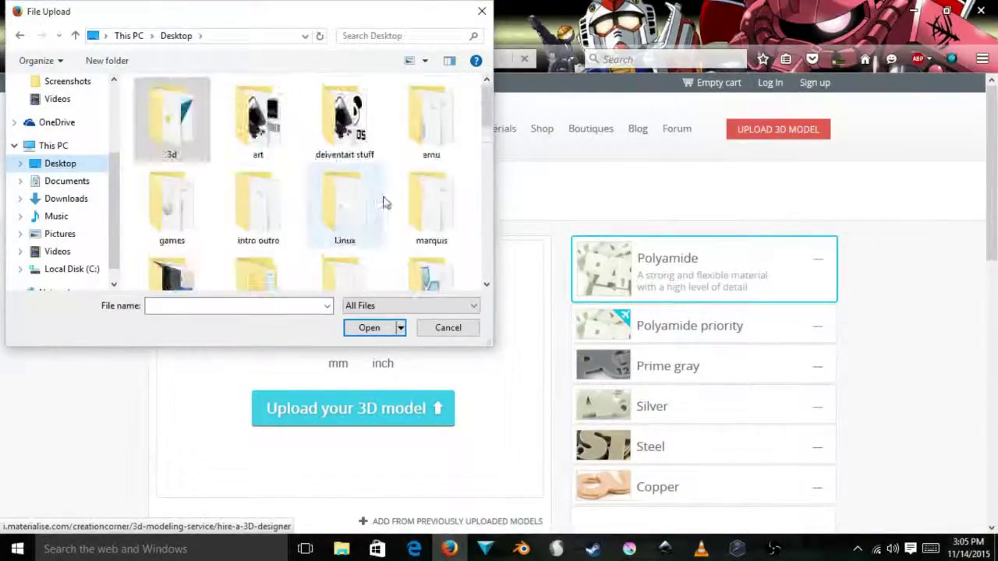
pyautogui.scroll(-4, 383, 201)
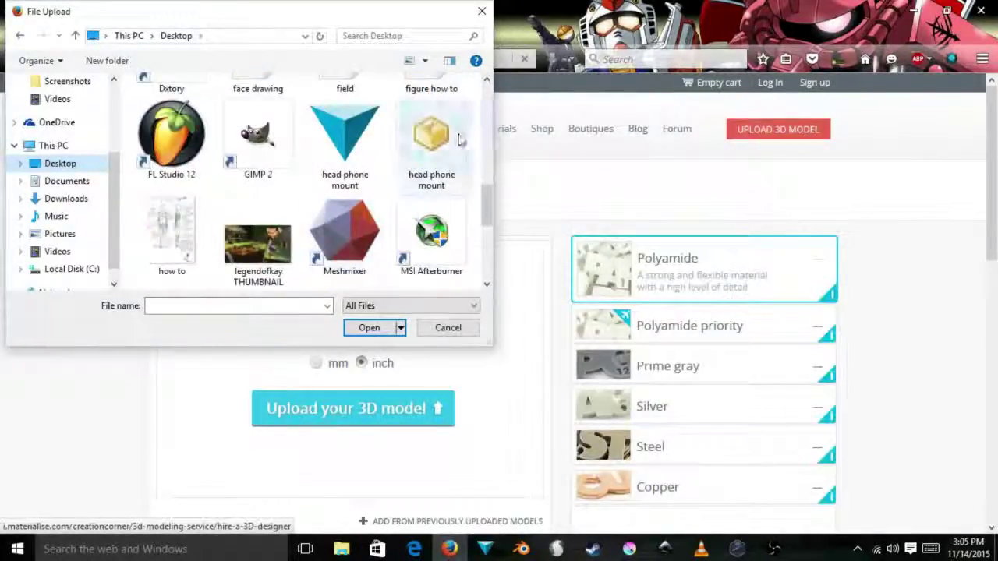
# Choose 'head phone mount' with mm units, then orbit the headphone 2 cylinder to a side view
pyautogui.doubleClick(431, 140)
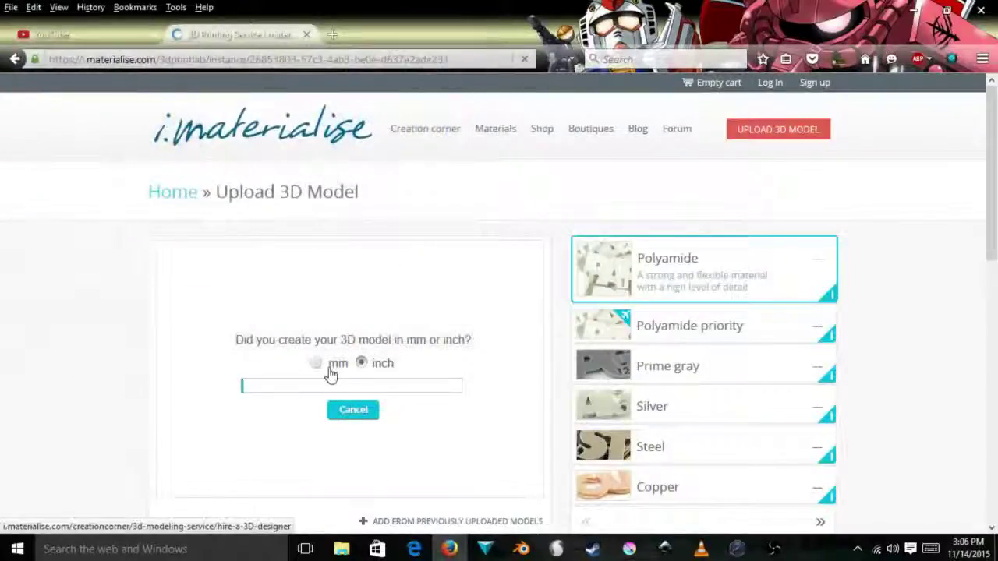
pyautogui.doubleClick(331, 366)
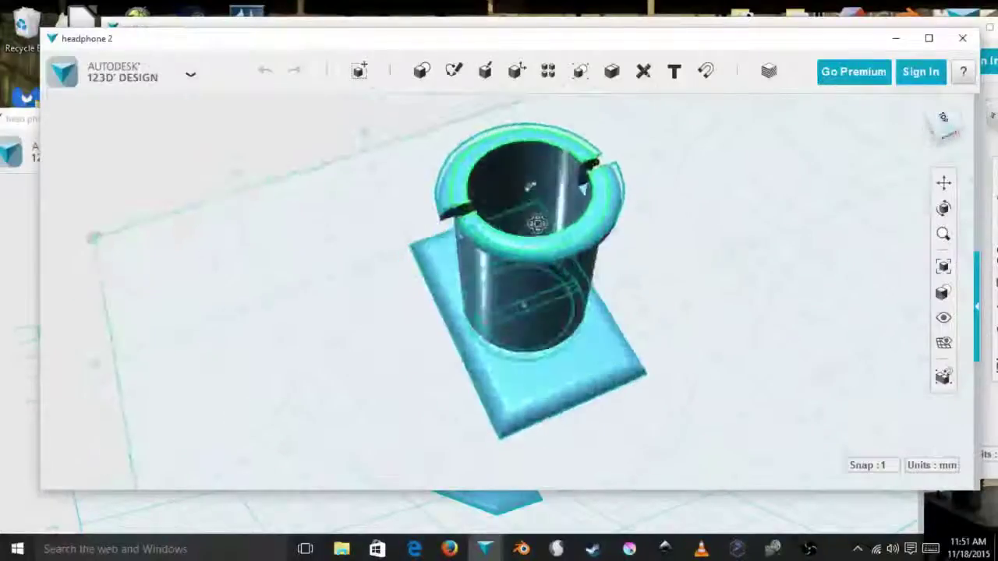
pyautogui.moveTo(537, 224); pyautogui.dragTo(394, 290, button='right')
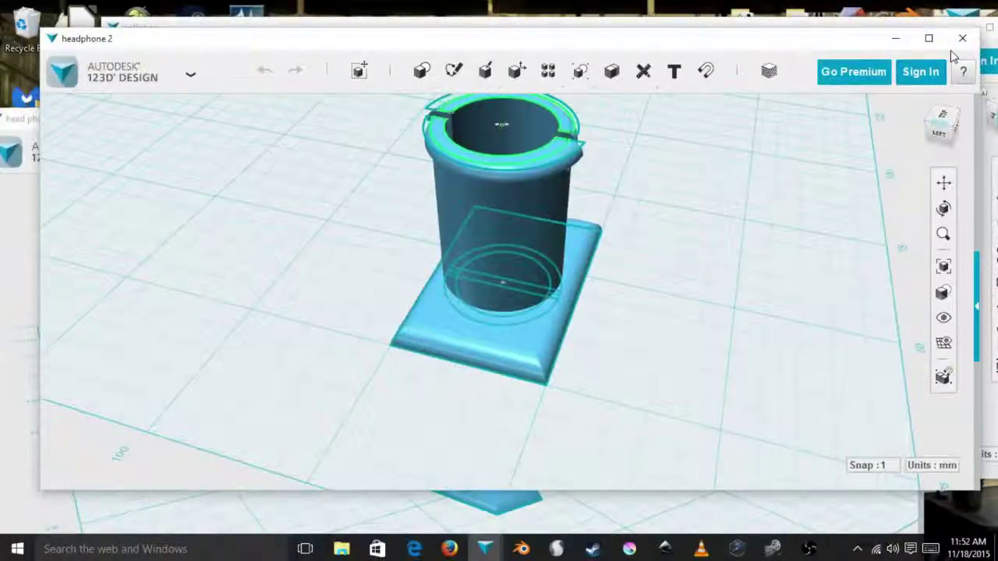
# Close the headphone 2 design and bring the polisher design forward, fully on screen
pyautogui.click(962, 38)
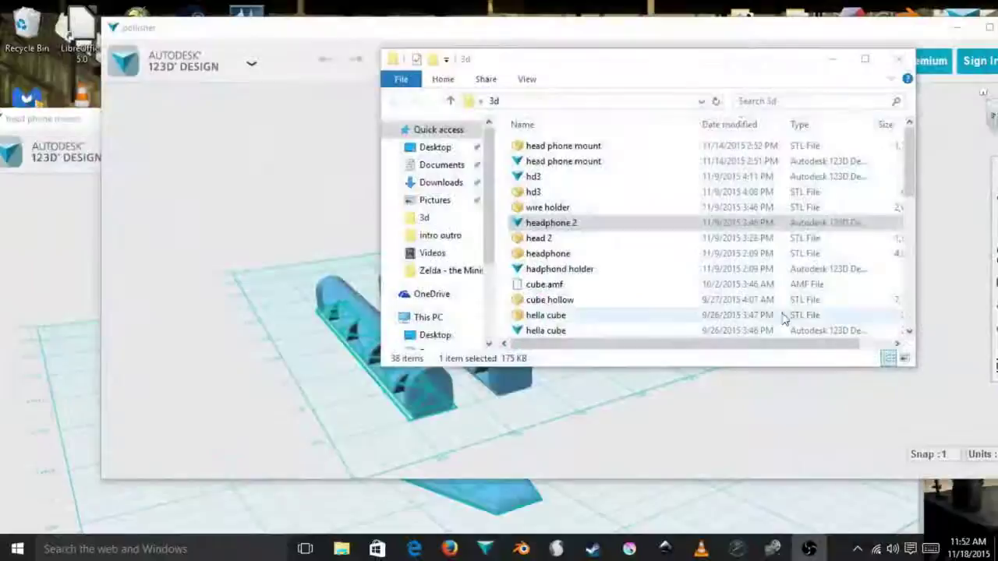
pyautogui.click(436, 458)
pyautogui.moveTo(847, 227); pyautogui.dragTo(406, 256, button='right')
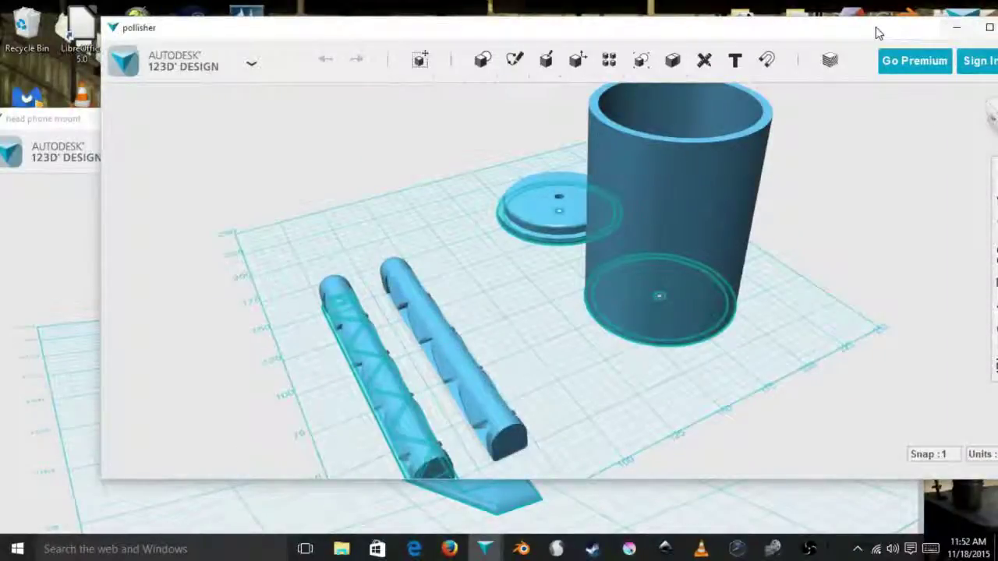
pyautogui.moveTo(876, 33); pyautogui.dragTo(807, 44)
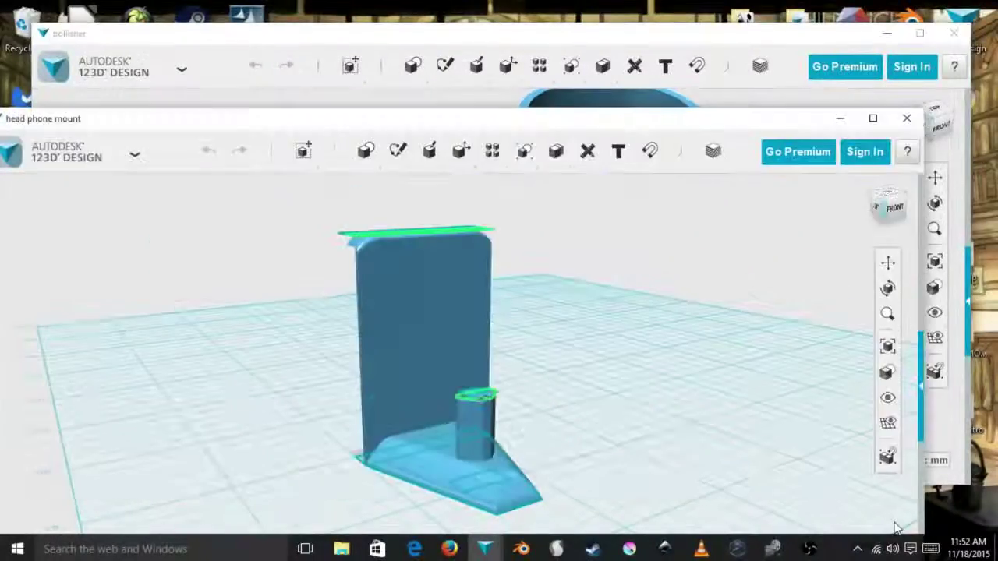
# Raise the head phone mount window and orbit the mount from front, back and side
pyautogui.moveTo(628, 441); pyautogui.dragTo(616, 468, button='right')
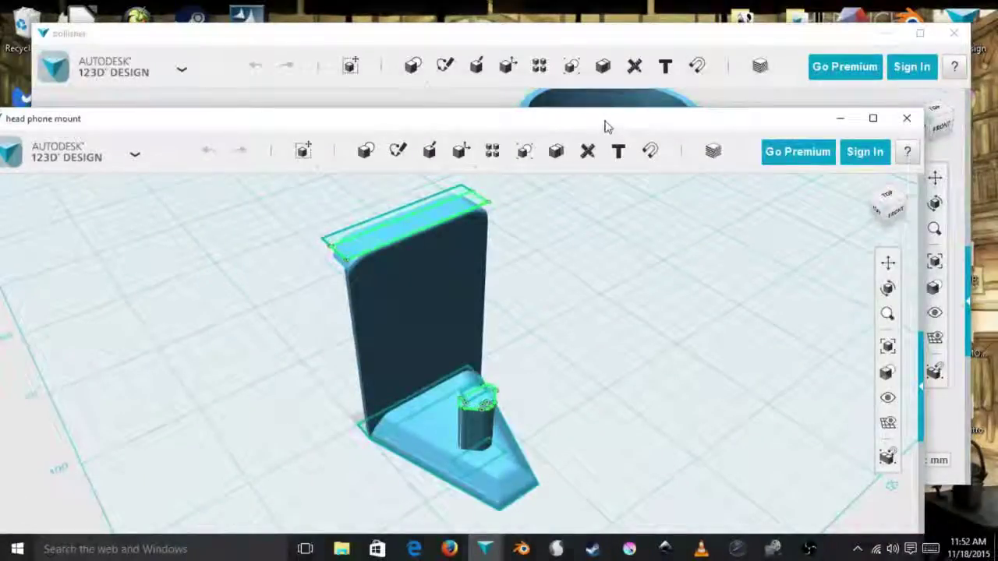
pyautogui.moveTo(606, 124); pyautogui.dragTo(622, 55)
pyautogui.moveTo(590, 335); pyautogui.dragTo(652, 403, button='right')
pyautogui.moveTo(572, 421); pyautogui.dragTo(377, 416, button='right')
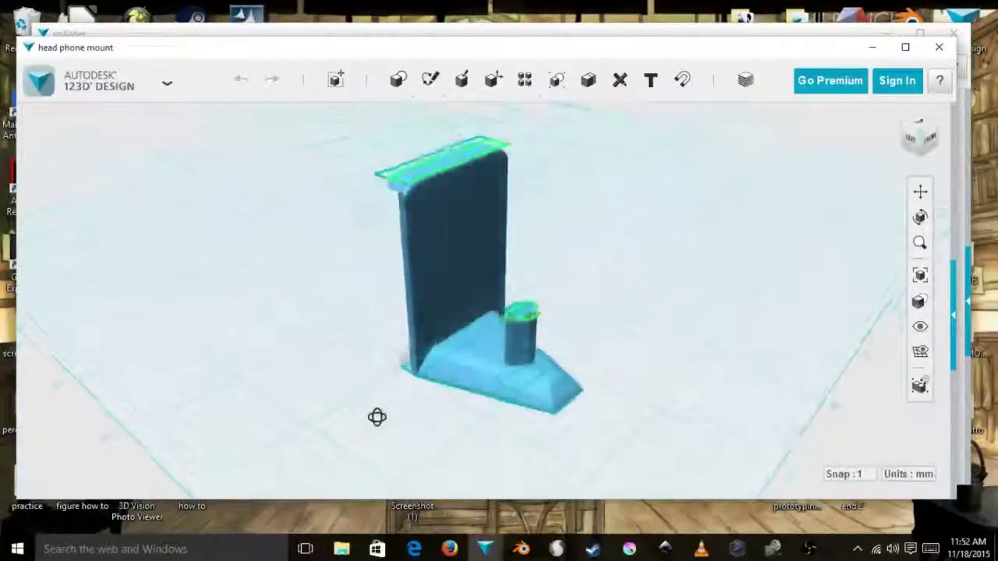